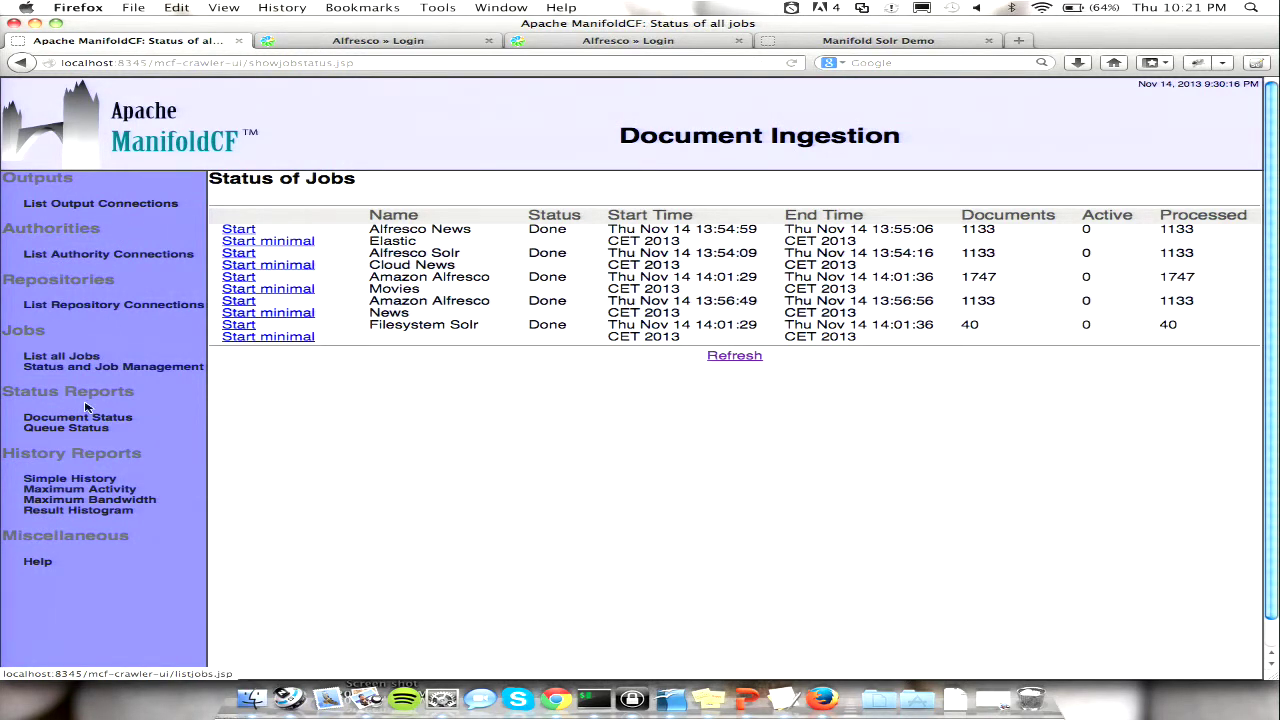
# - Check the Amazon Cloud output connection's document service endpoint, then list the authority connections
pyautogui.click(145, 207)
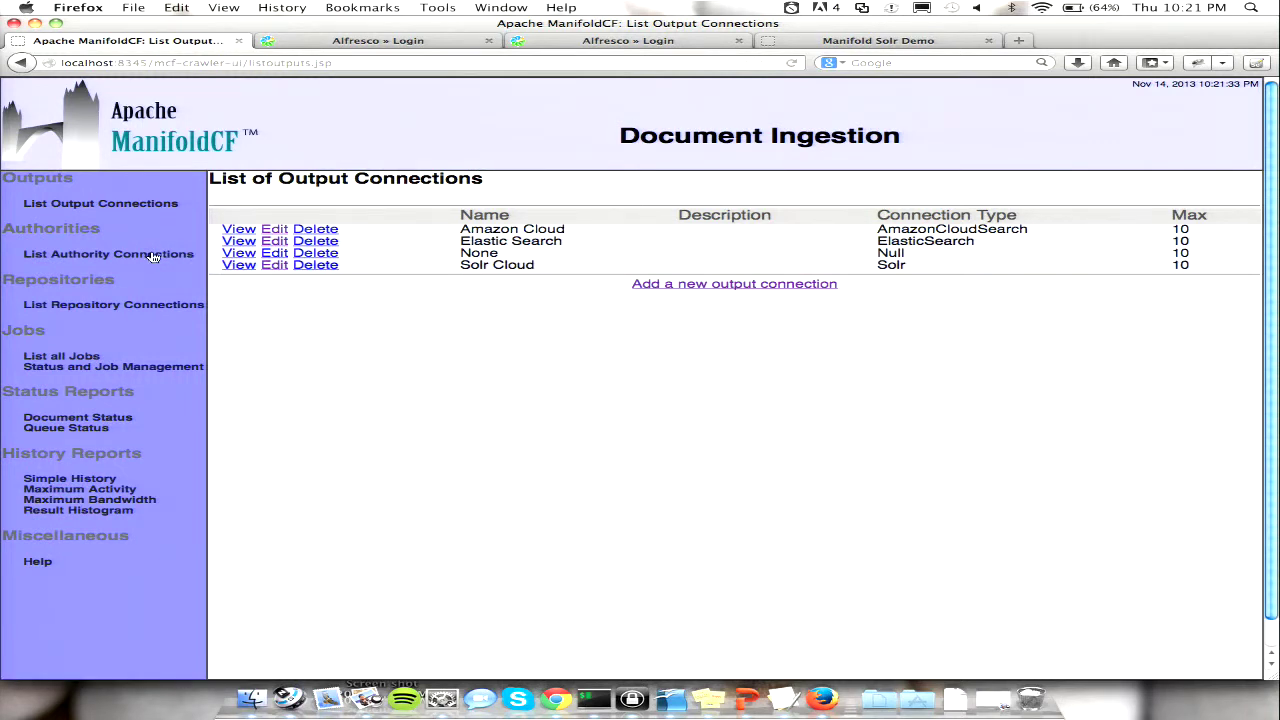
pyautogui.click(276, 229)
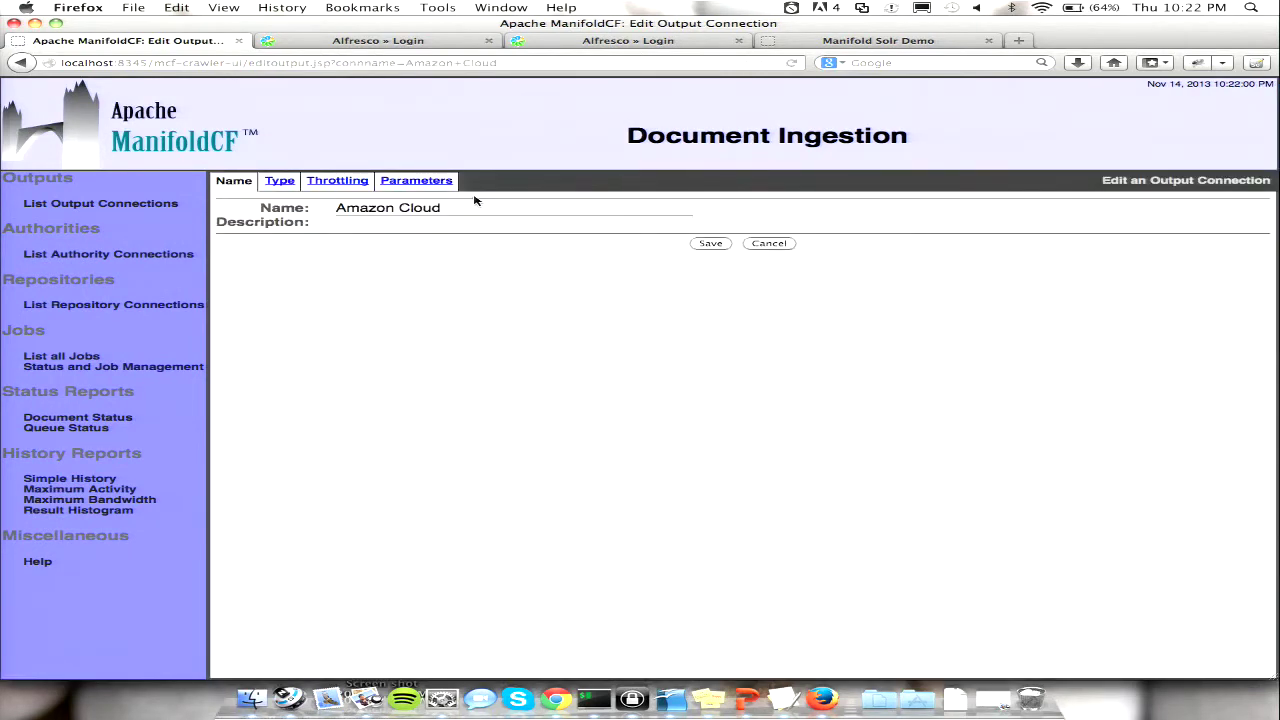
pyautogui.click(428, 187)
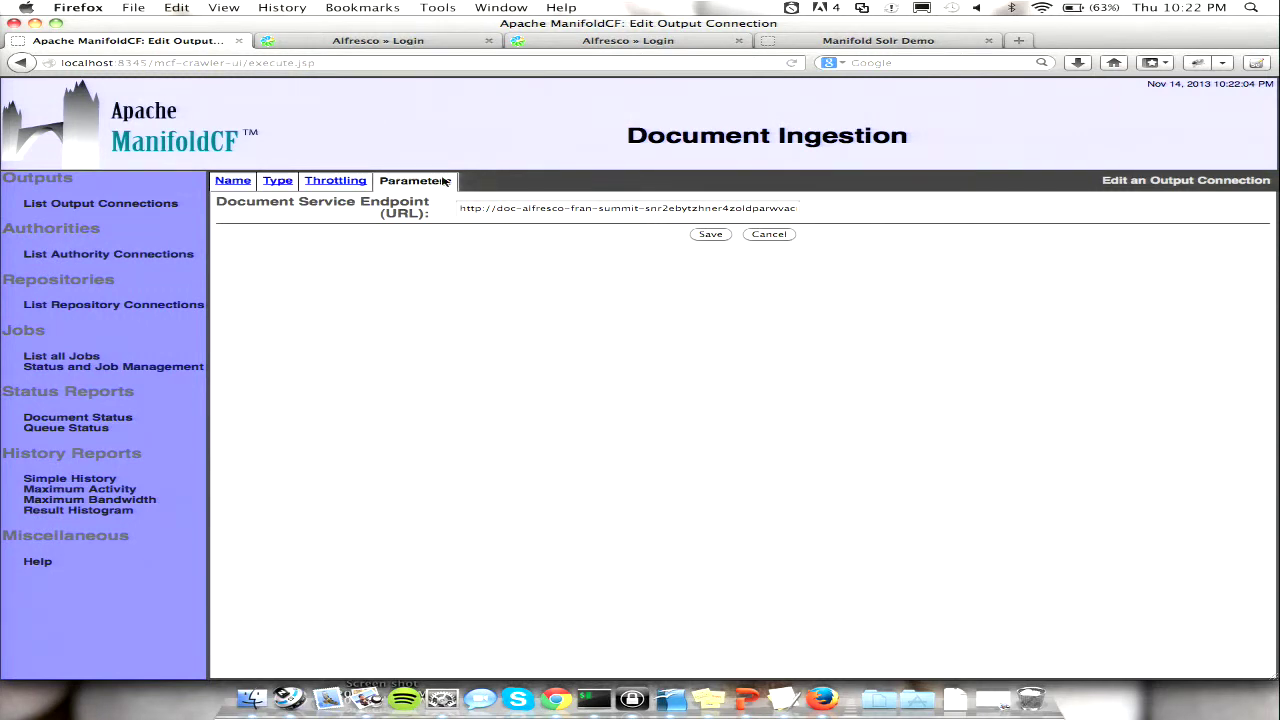
pyautogui.click(89, 256)
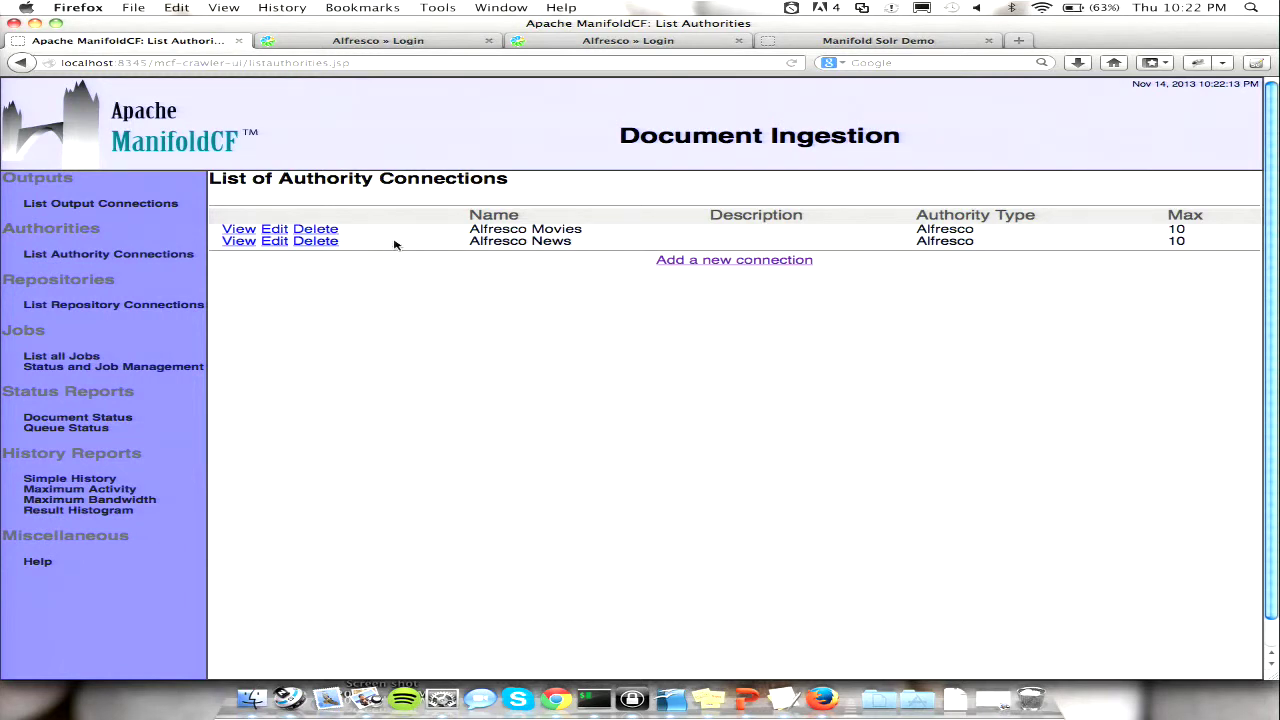
# - Check the Alfresco Server settings of the Alfresco Movies authority and repository connections, then list all jobs
pyautogui.click(275, 229)
pyautogui.click(440, 182)
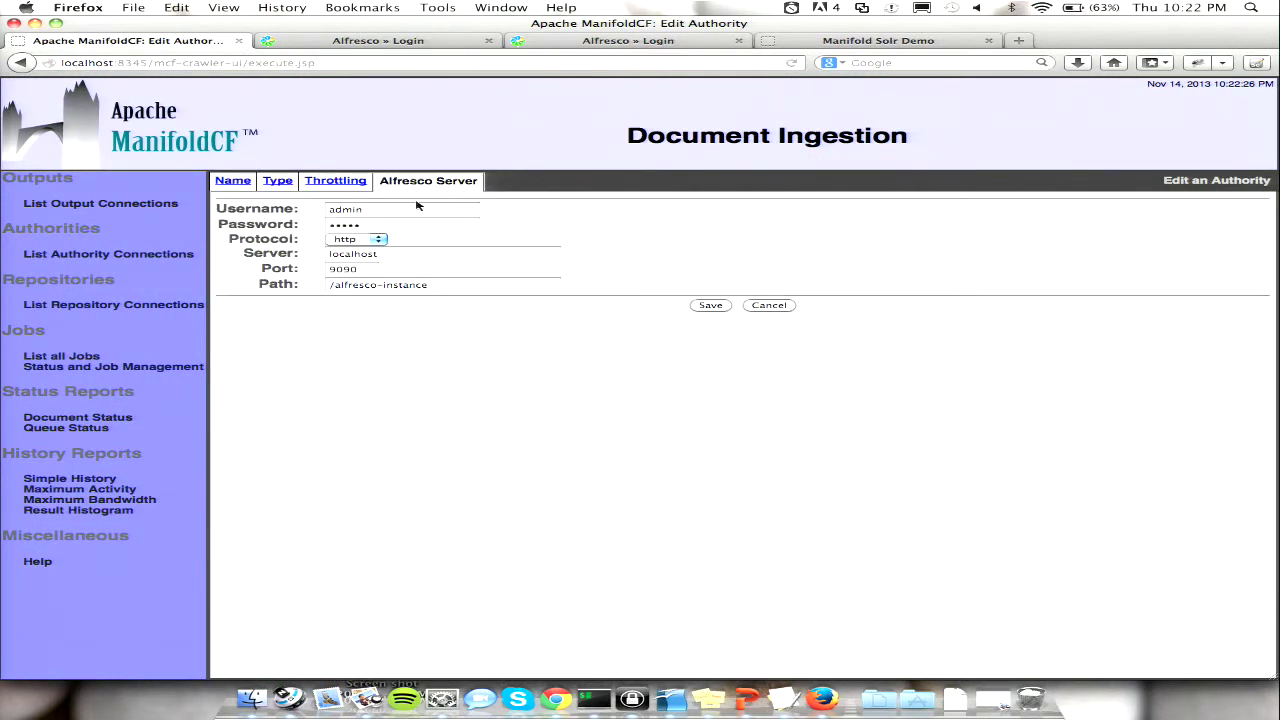
pyautogui.click(101, 307)
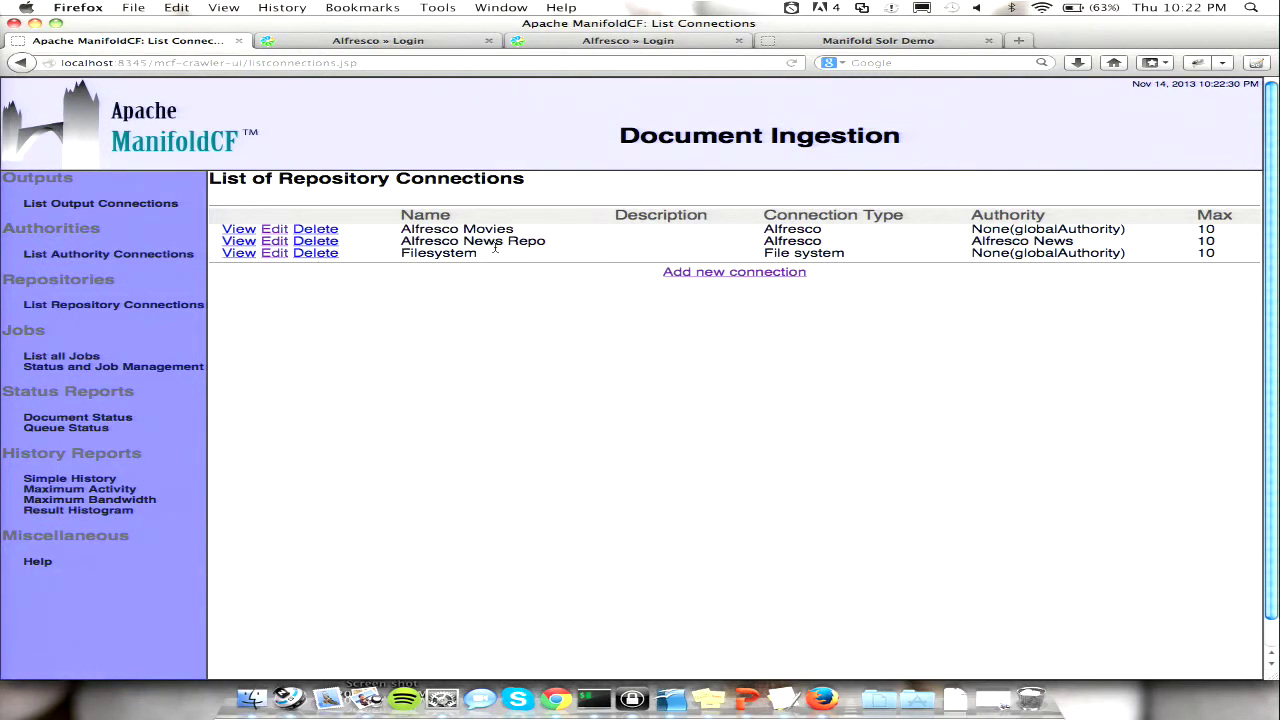
pyautogui.click(274, 230)
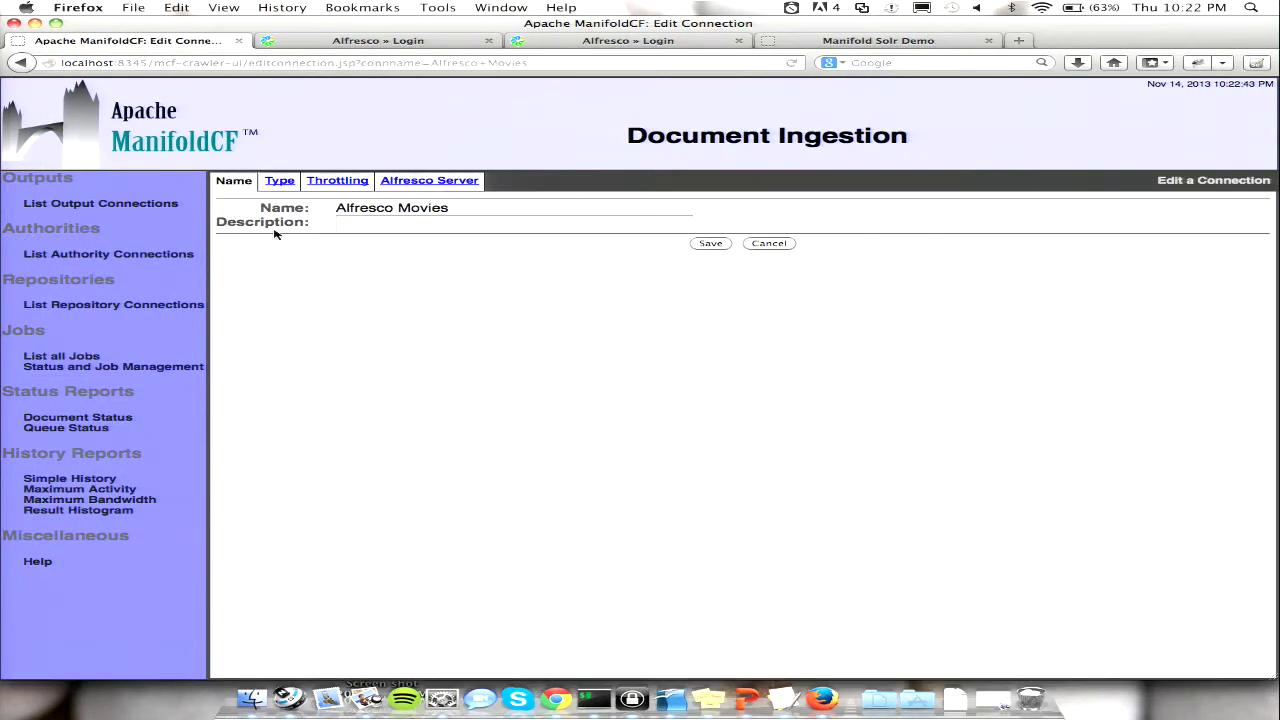
pyautogui.click(420, 182)
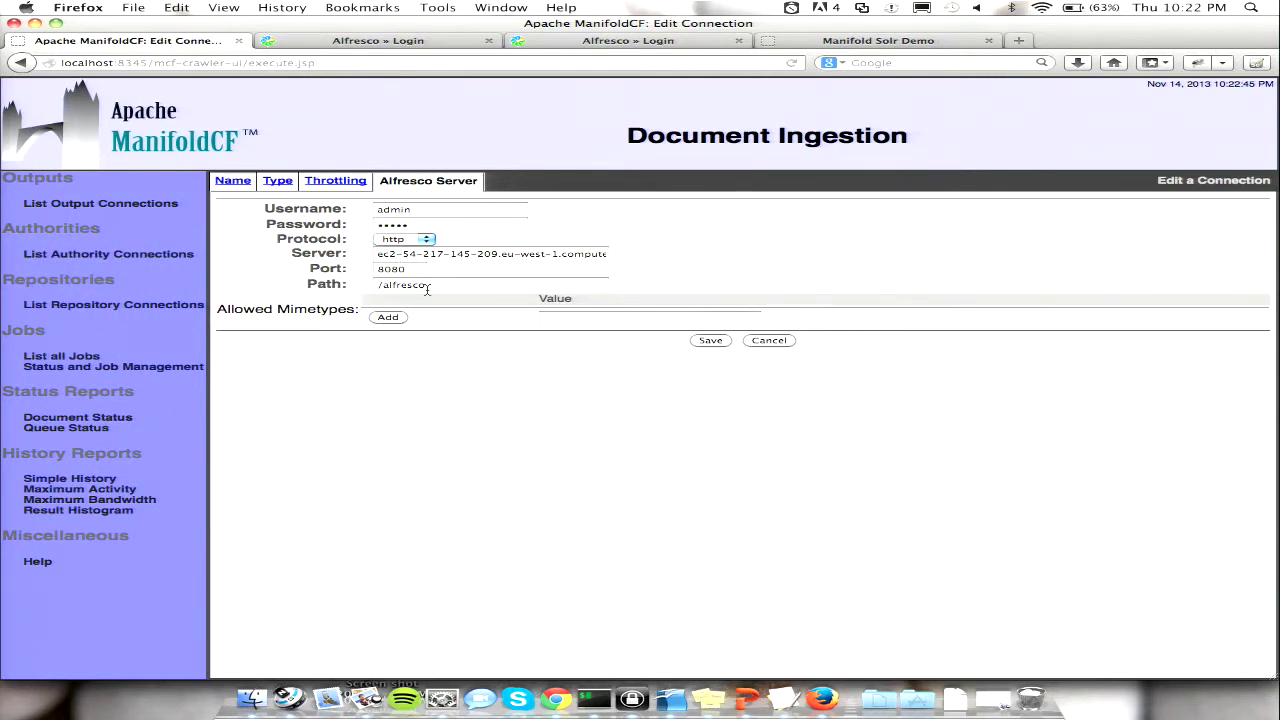
pyautogui.click(69, 359)
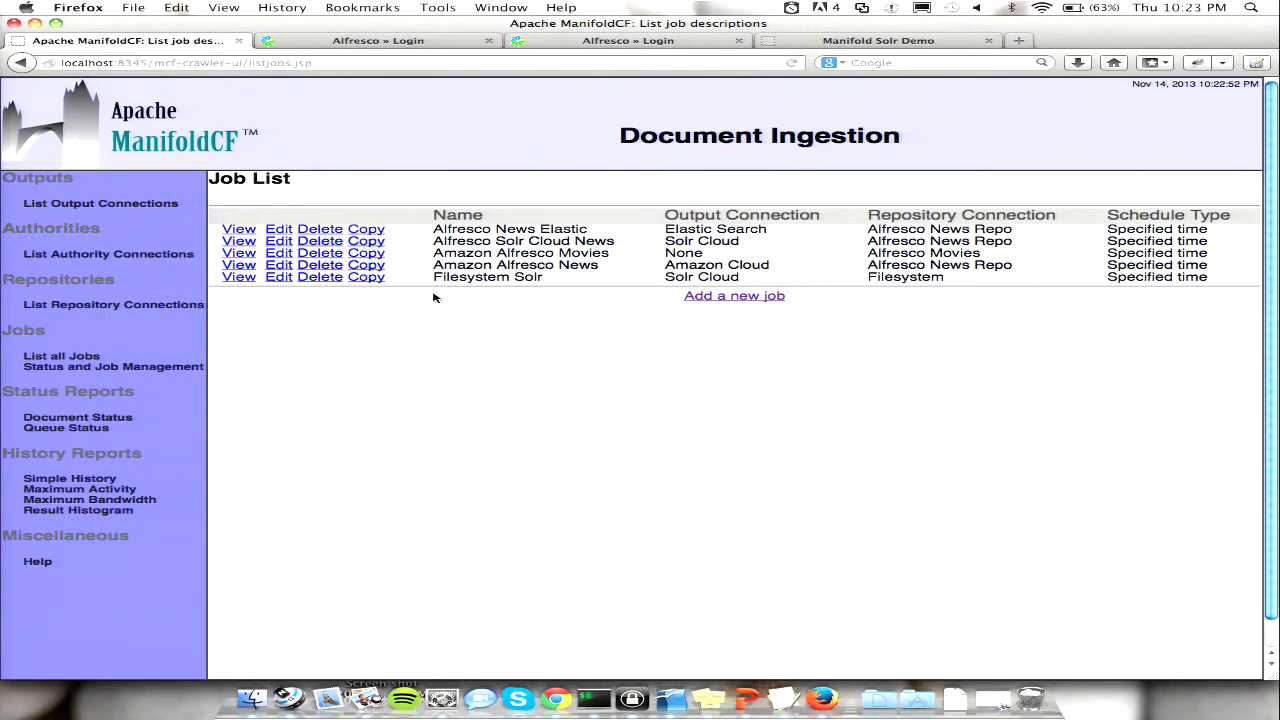
pyautogui.click(106, 305)
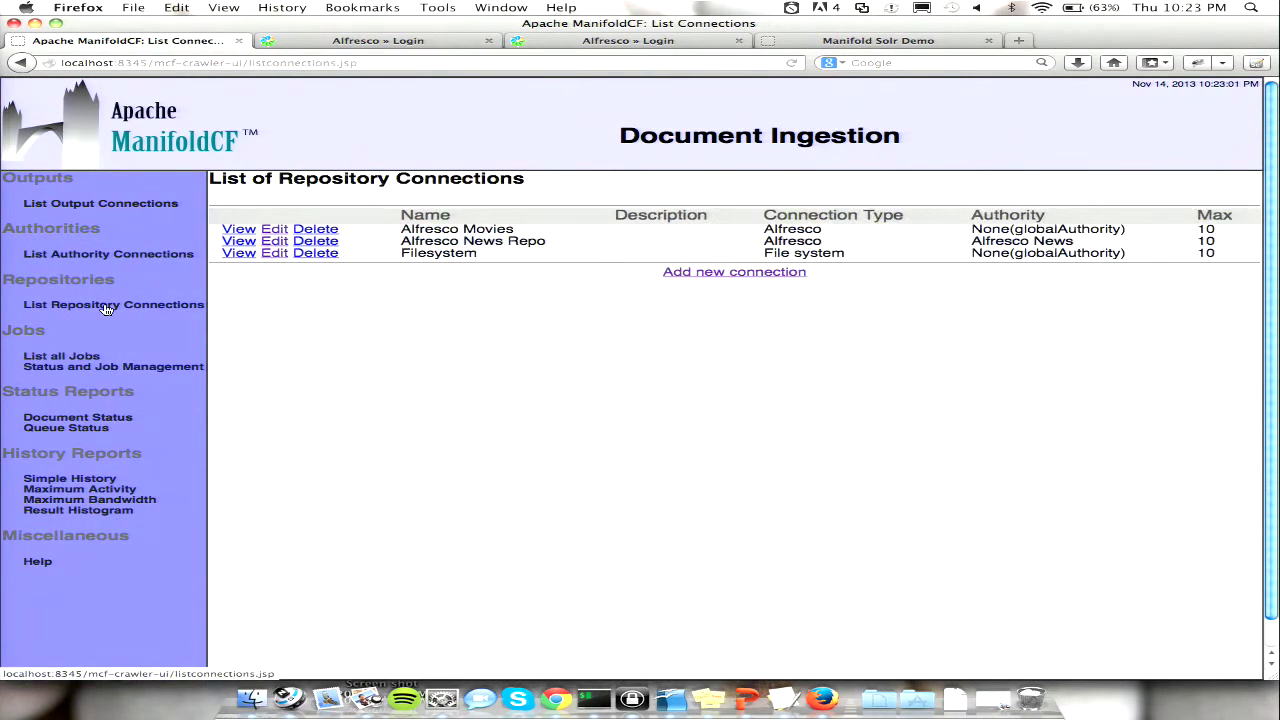
pyautogui.click(762, 272)
pyautogui.click(279, 181)
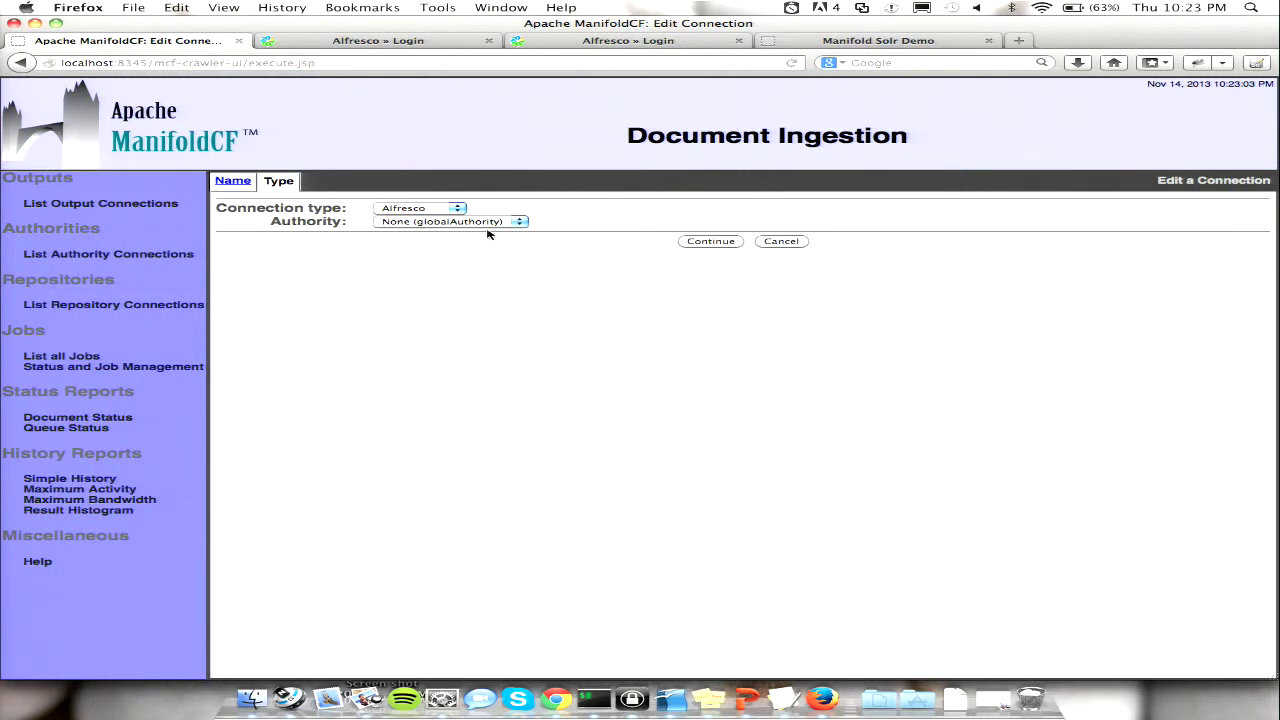
pyautogui.click(57, 357)
pyautogui.click(702, 298)
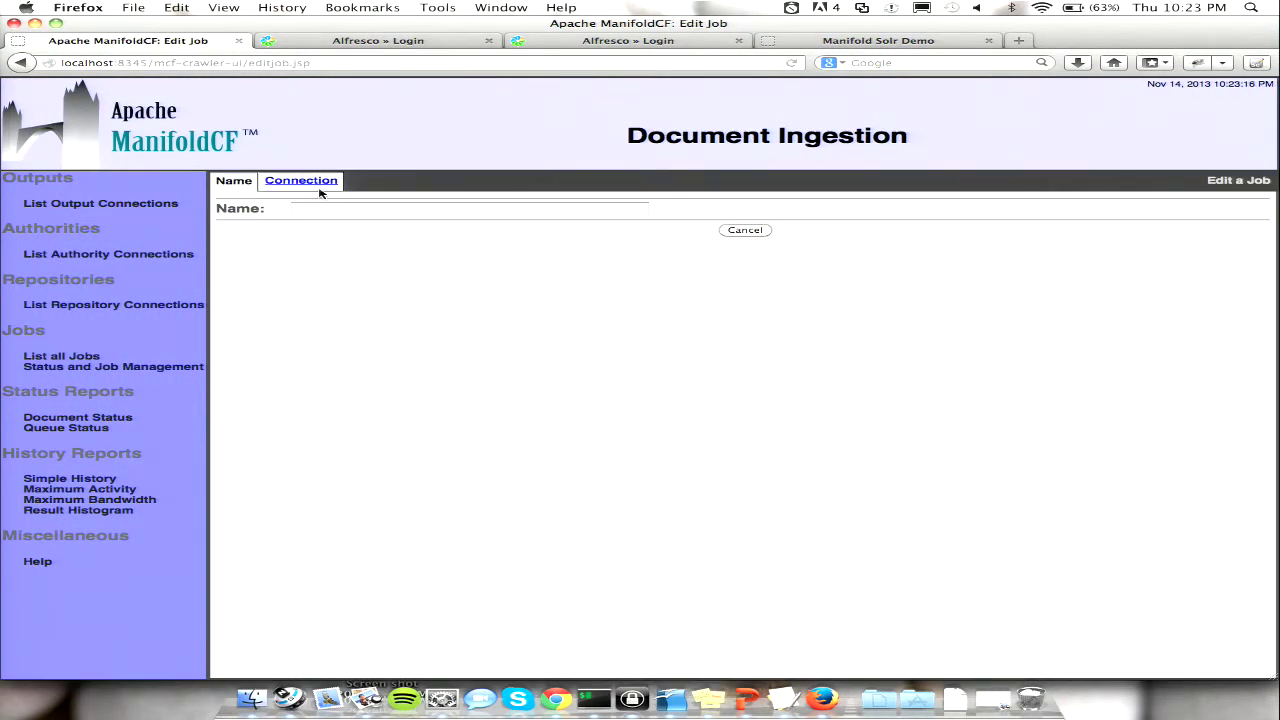
pyautogui.click(318, 188)
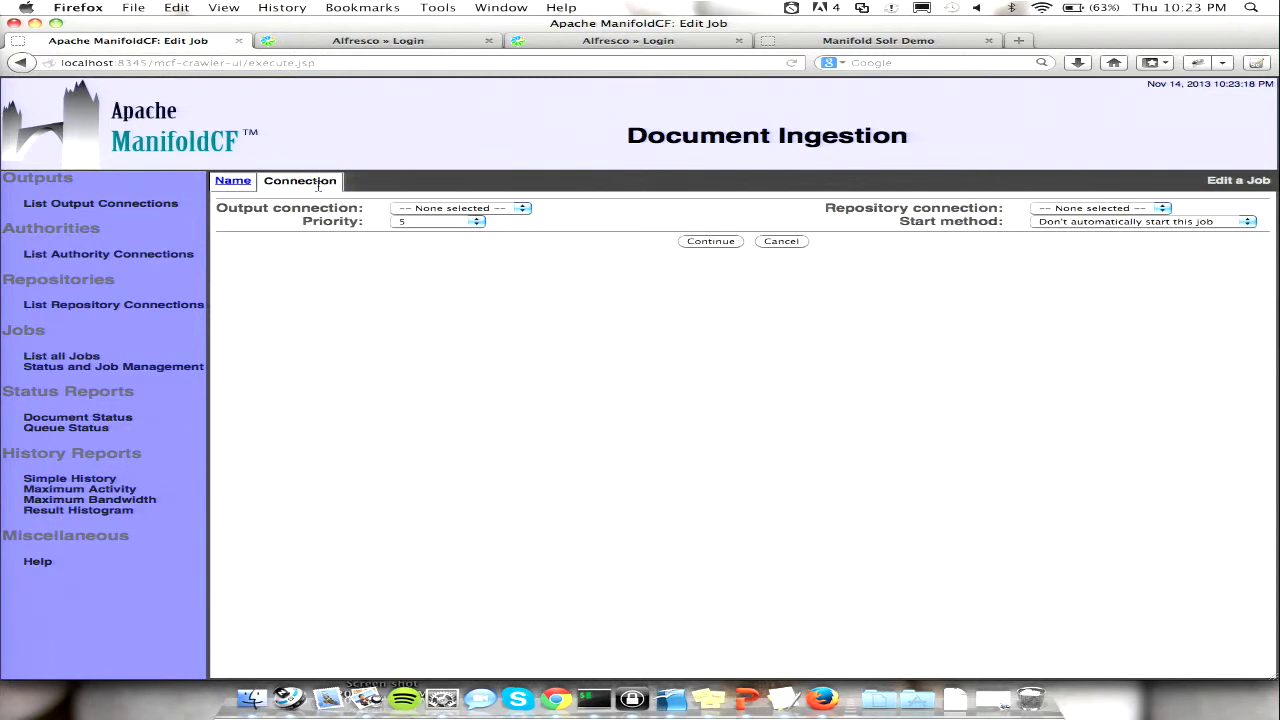
pyautogui.click(499, 208)
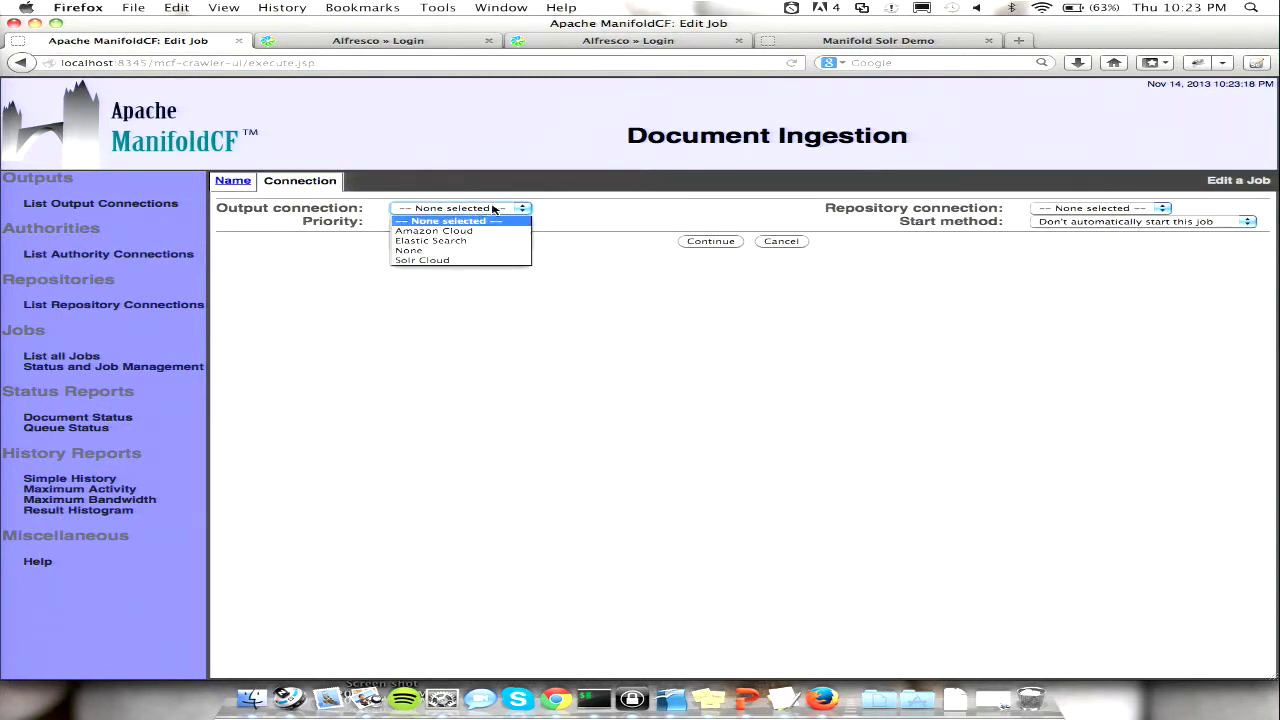
pyautogui.click(1092, 210)
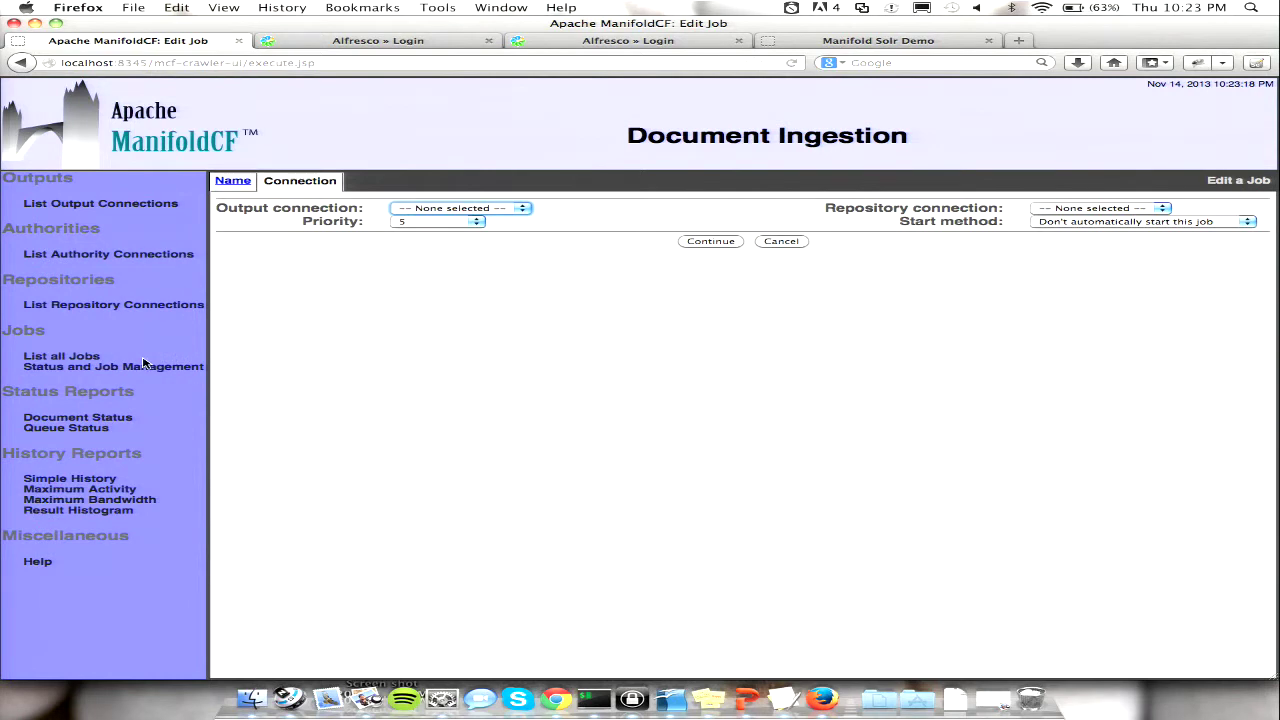
pyautogui.click(83, 359)
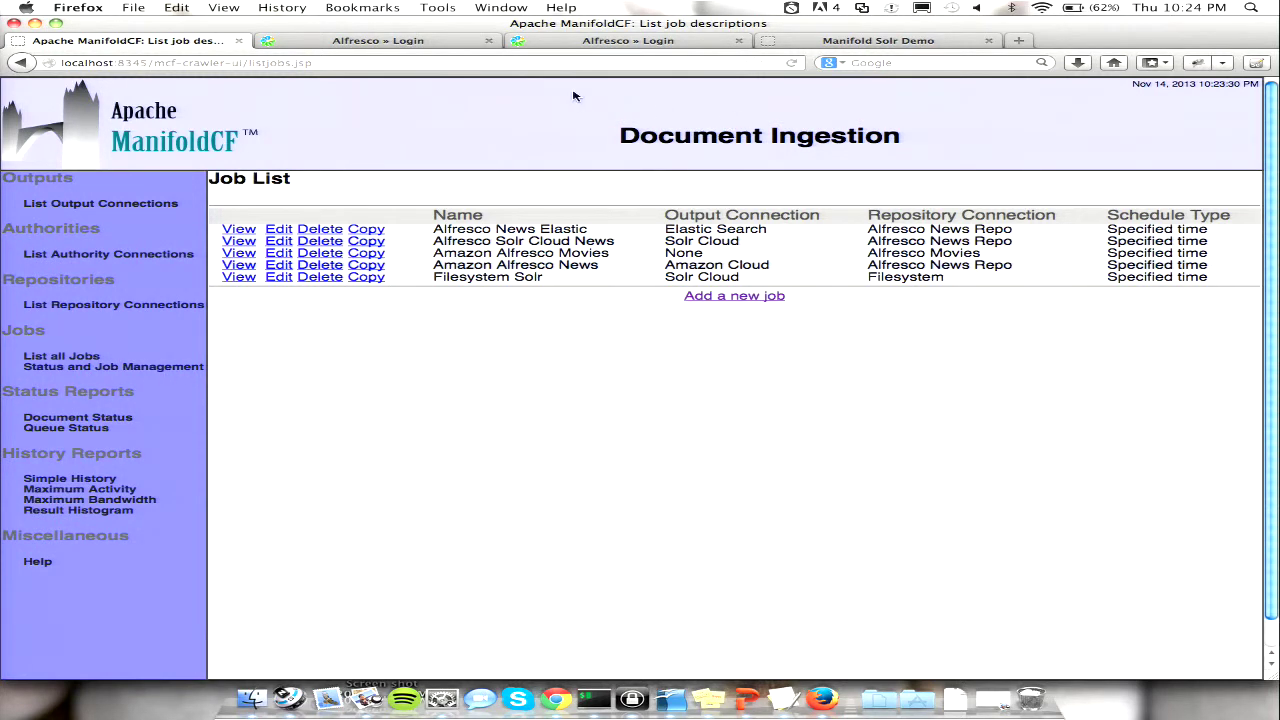
# - Sign in to the Alfresco news server and search it for 'bale', getting 10 results
pyautogui.click(428, 41)
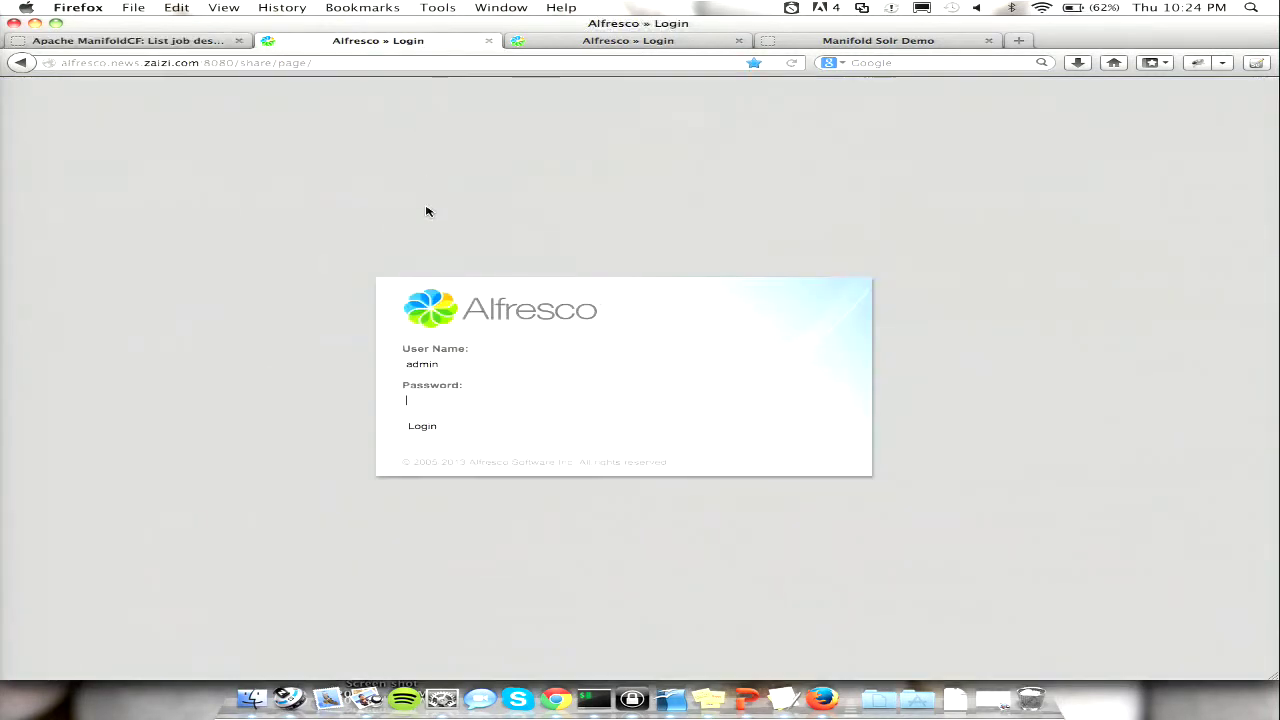
pyautogui.write('admin')
pyautogui.press('Return')
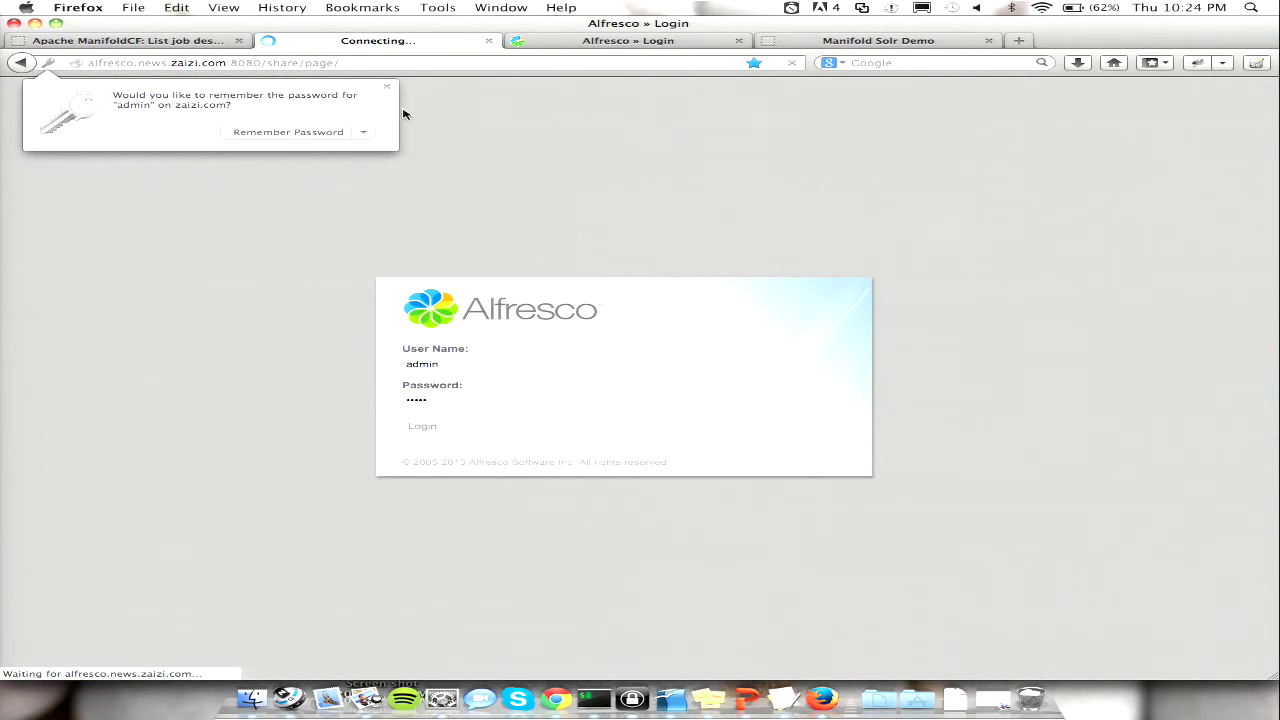
pyautogui.click(388, 91)
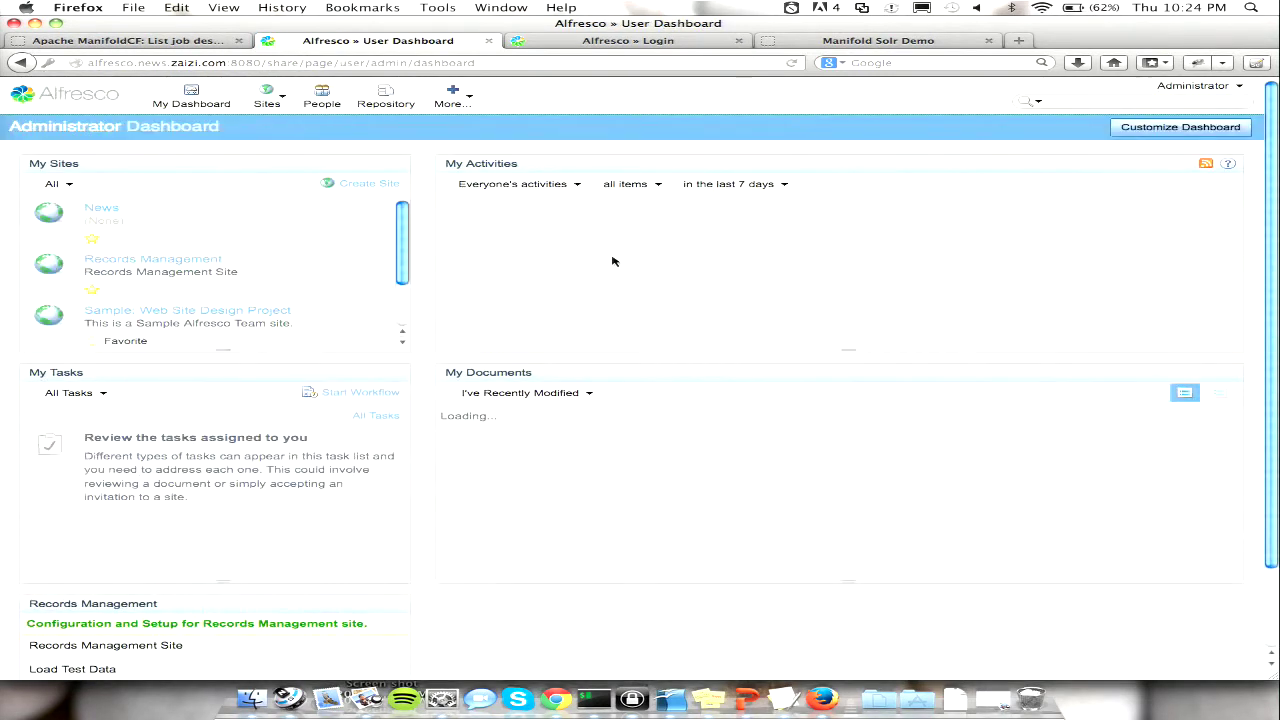
pyautogui.click(1099, 101)
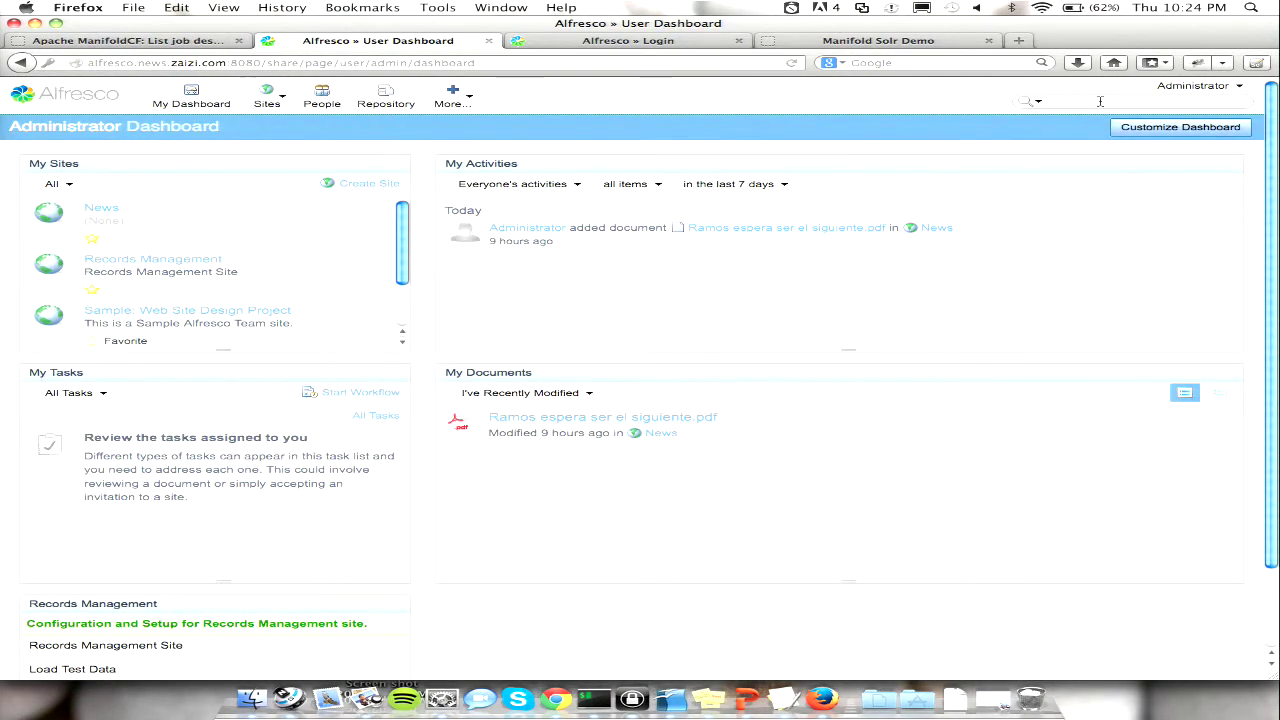
pyautogui.write('bale')
pyautogui.press('Return')
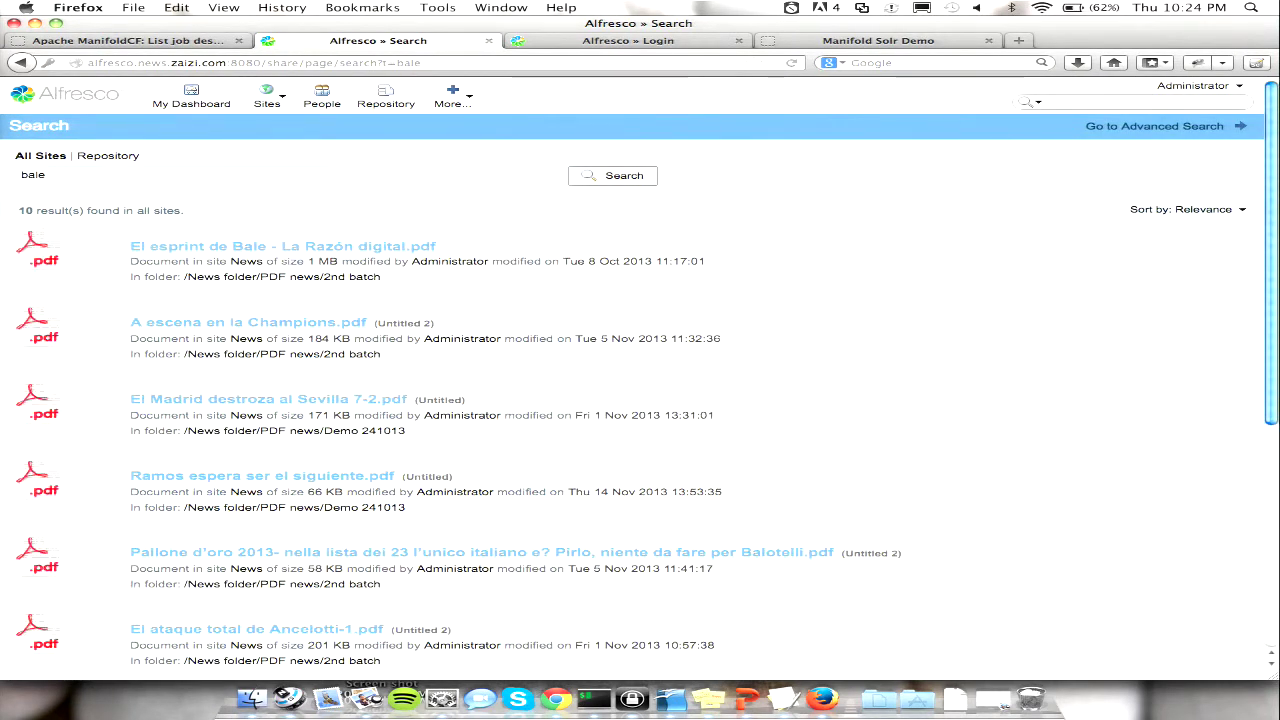
pyautogui.scroll(-5, 1000, 120)
pyautogui.scroll(5, 951, 123)
pyautogui.scroll(-5, 450, 237)
pyautogui.scroll(5, 450, 237)
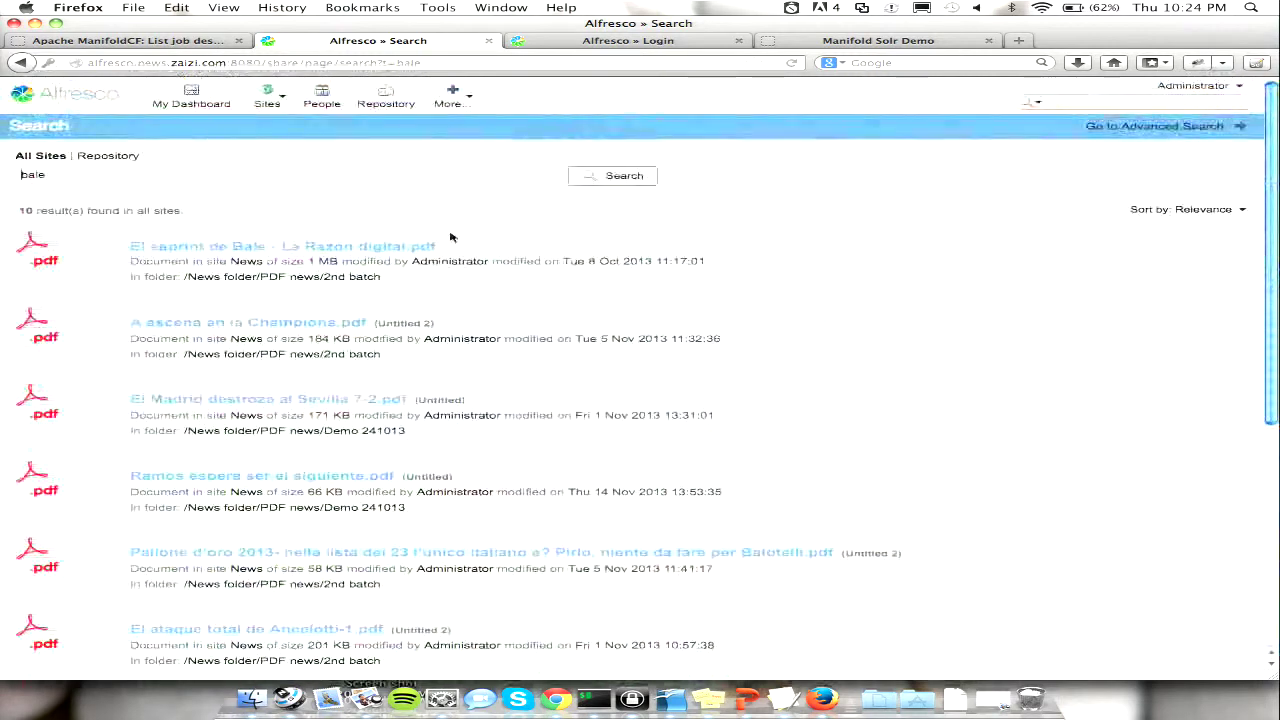
# - Sign in to the Alfresco movies server and search it for 'bale', getting 23 results
pyautogui.click(607, 42)
pyautogui.press('Tab')
pyautogui.write('admin')
pyautogui.press('Return')
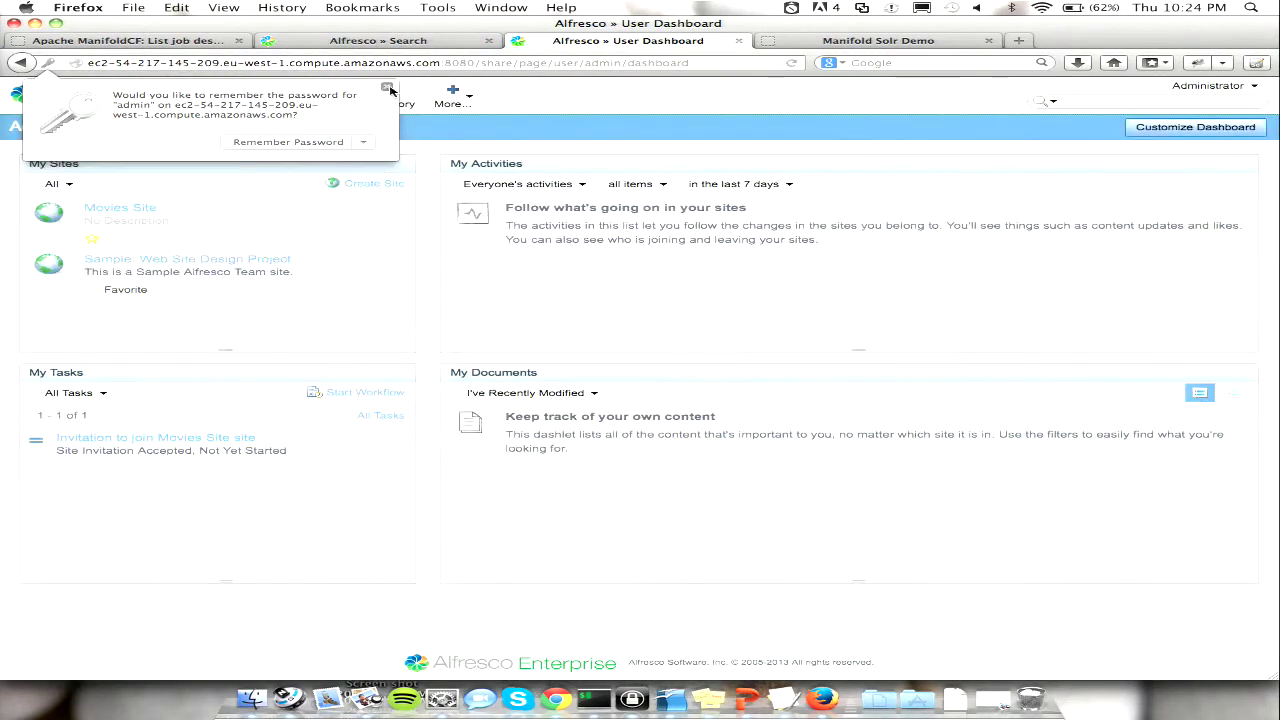
pyautogui.click(387, 88)
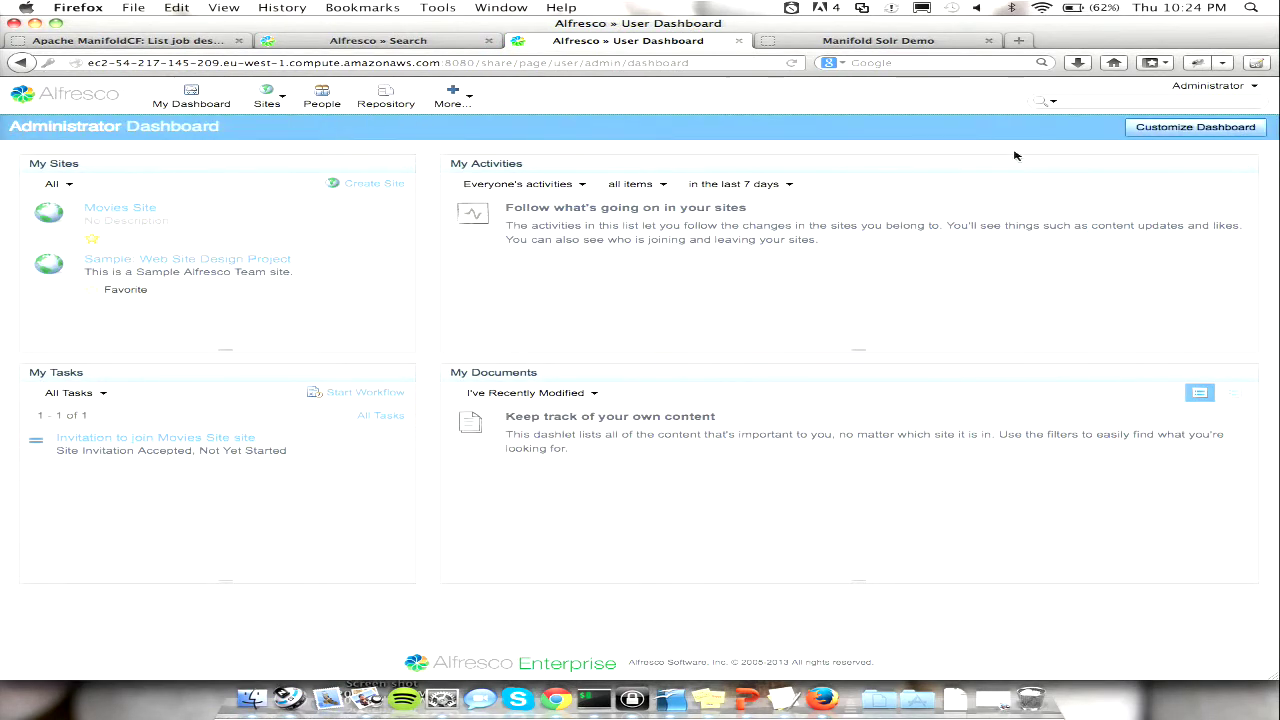
pyautogui.click(1100, 101)
pyautogui.write('b')
pyautogui.press('Return')
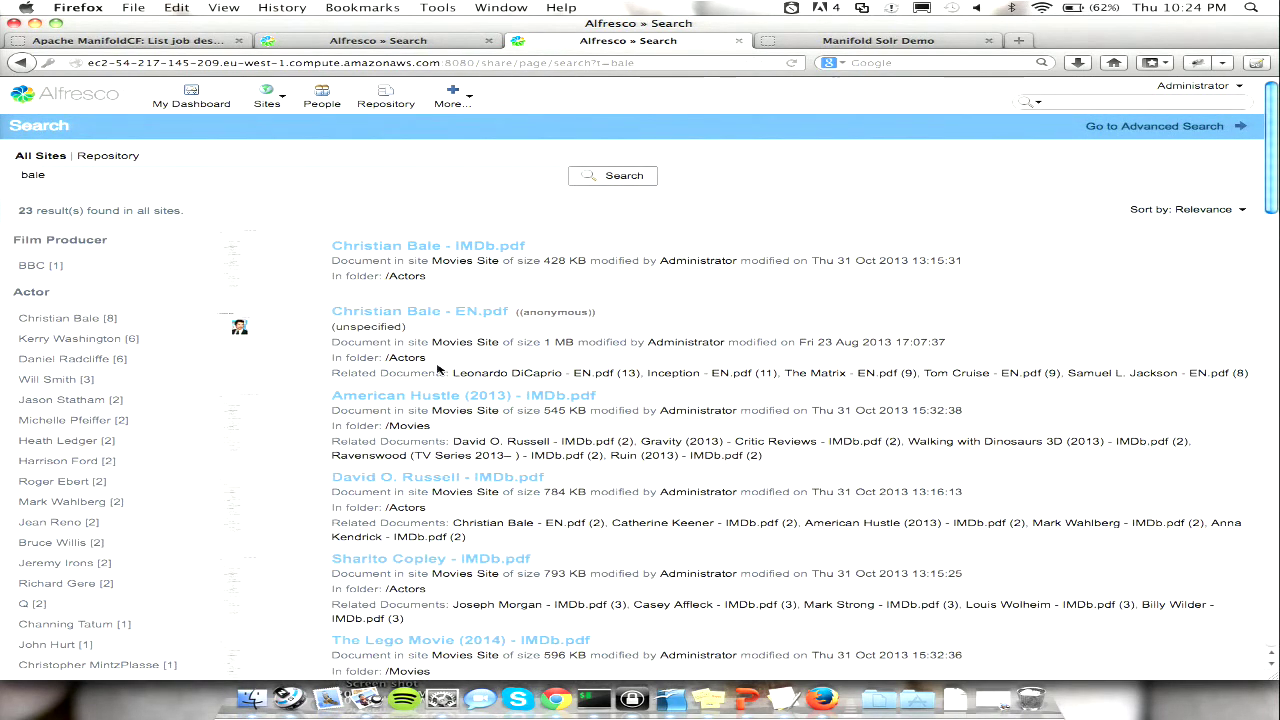
pyautogui.scroll(-3, 441, 369)
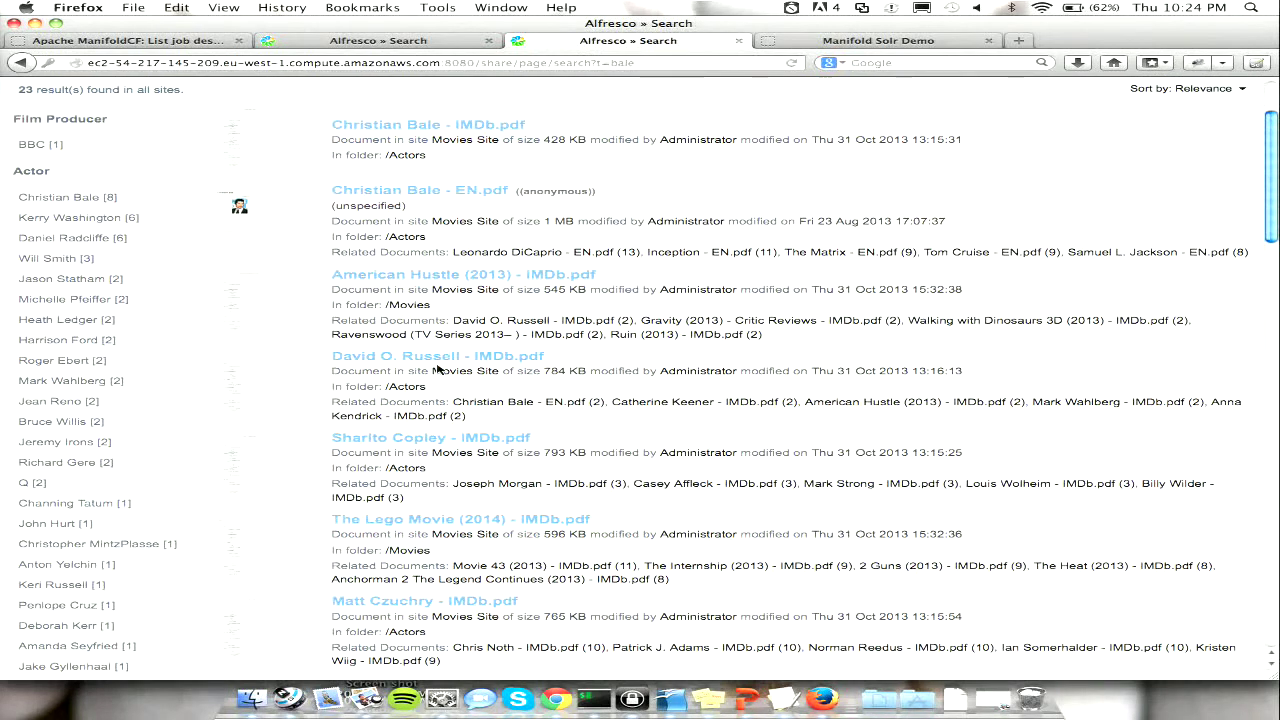
pyautogui.scroll(3, 437, 369)
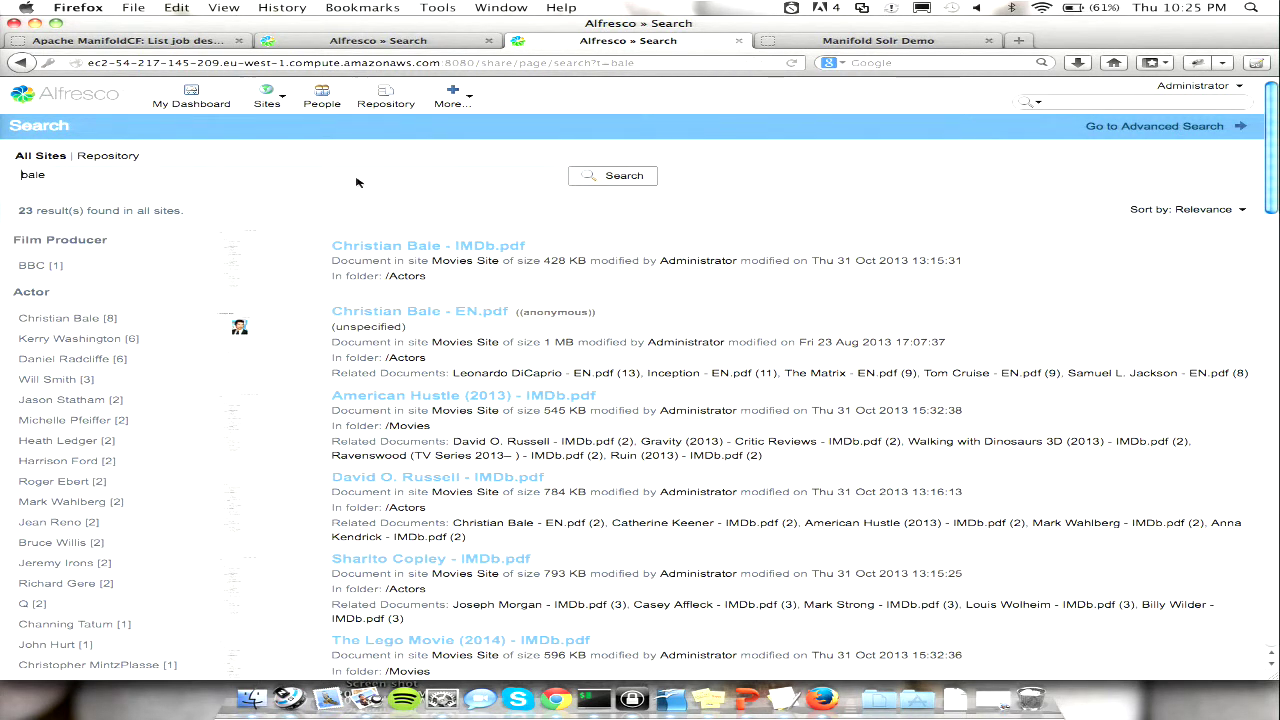
pyautogui.click(165, 40)
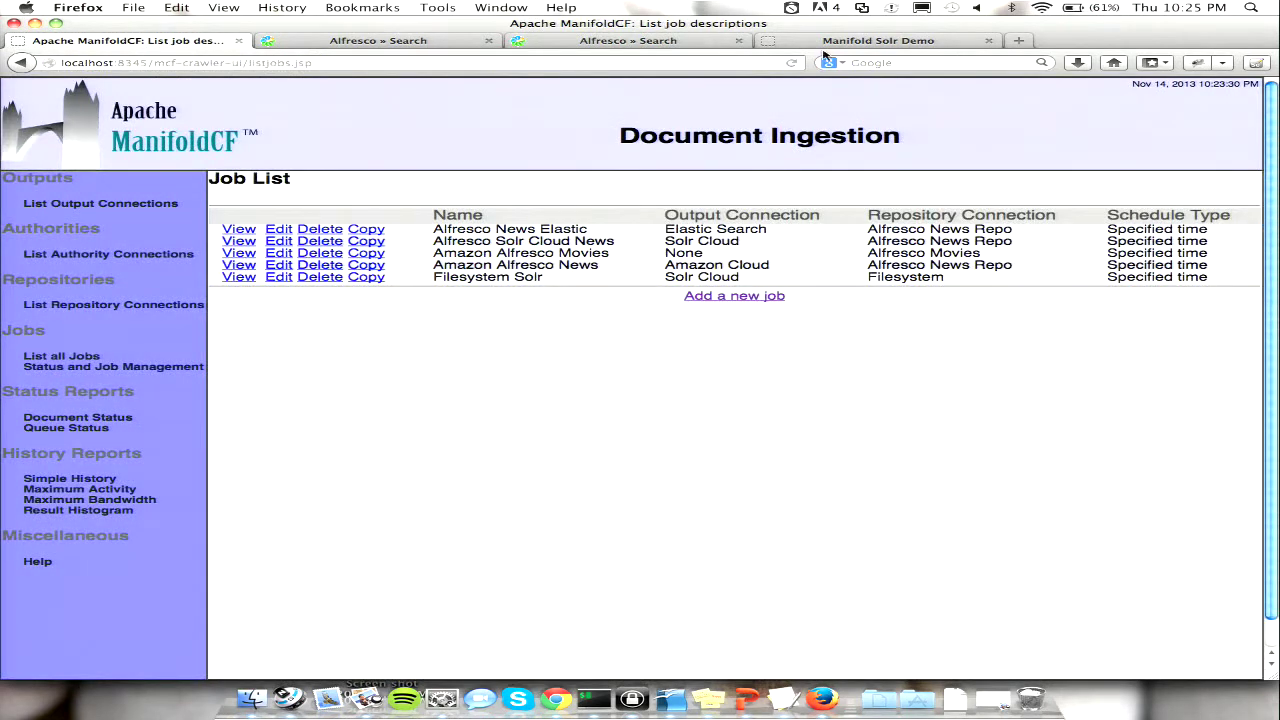
# - Switch to the Manifold Solr Demo page to view the Amazon index results
pyautogui.click(770, 42)
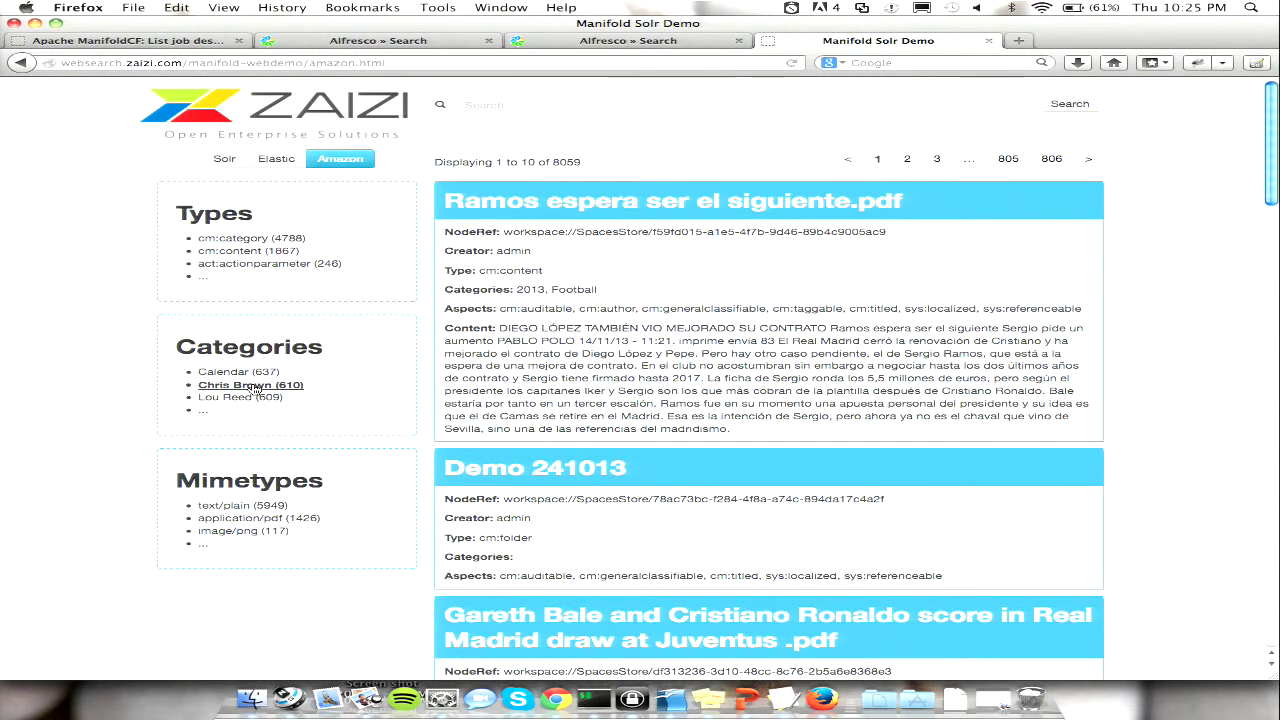
# - Search for 'bale', try the Football and Italian category filters, then remove both
pyautogui.click(586, 105)
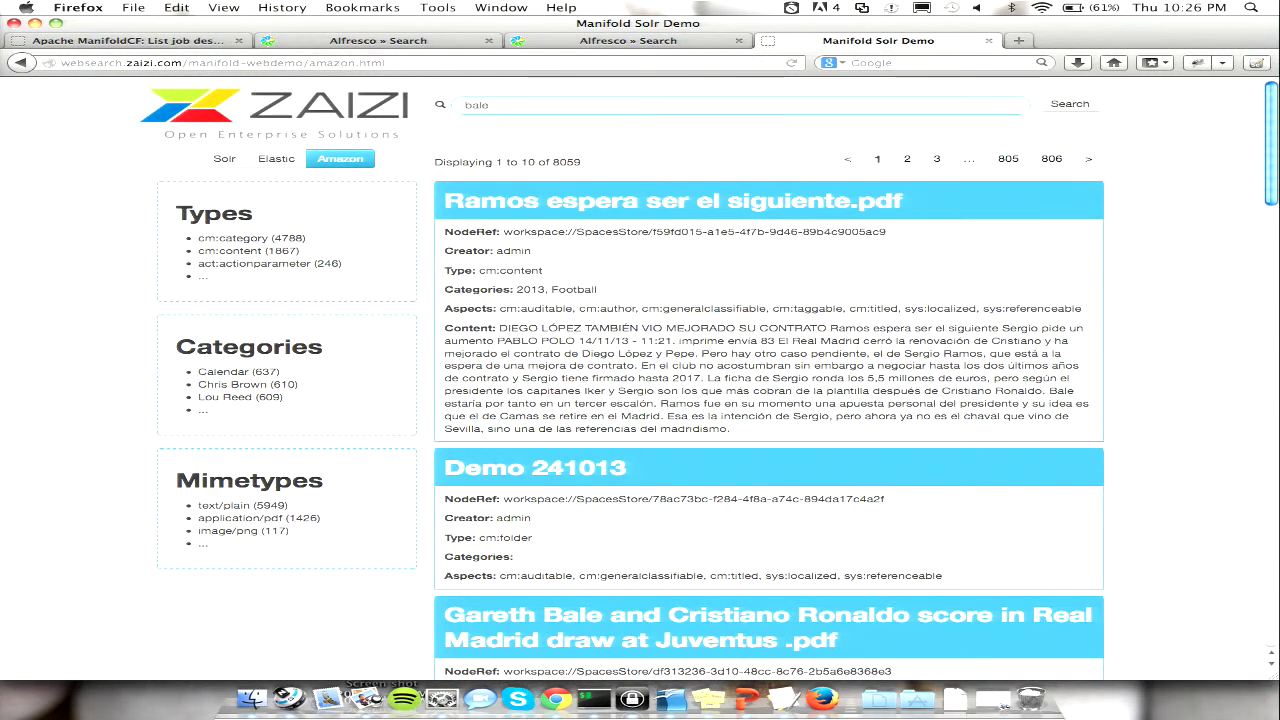
pyautogui.press('Return')
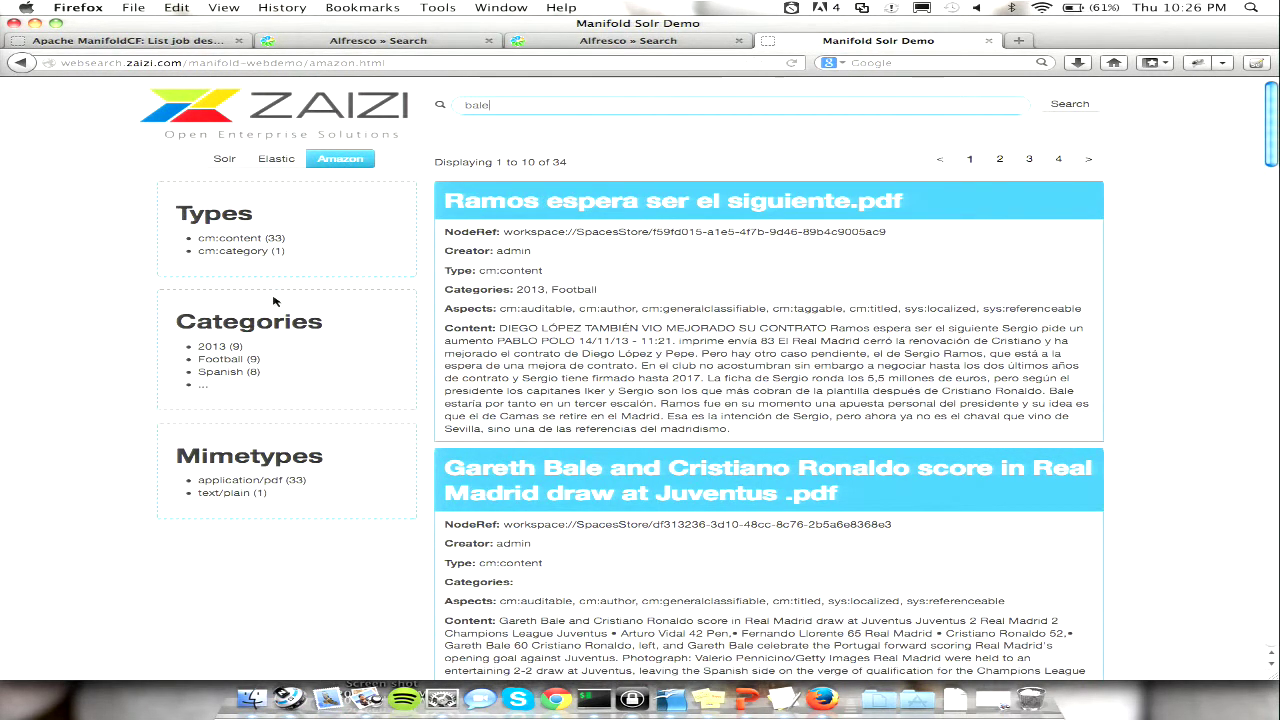
pyautogui.click(204, 385)
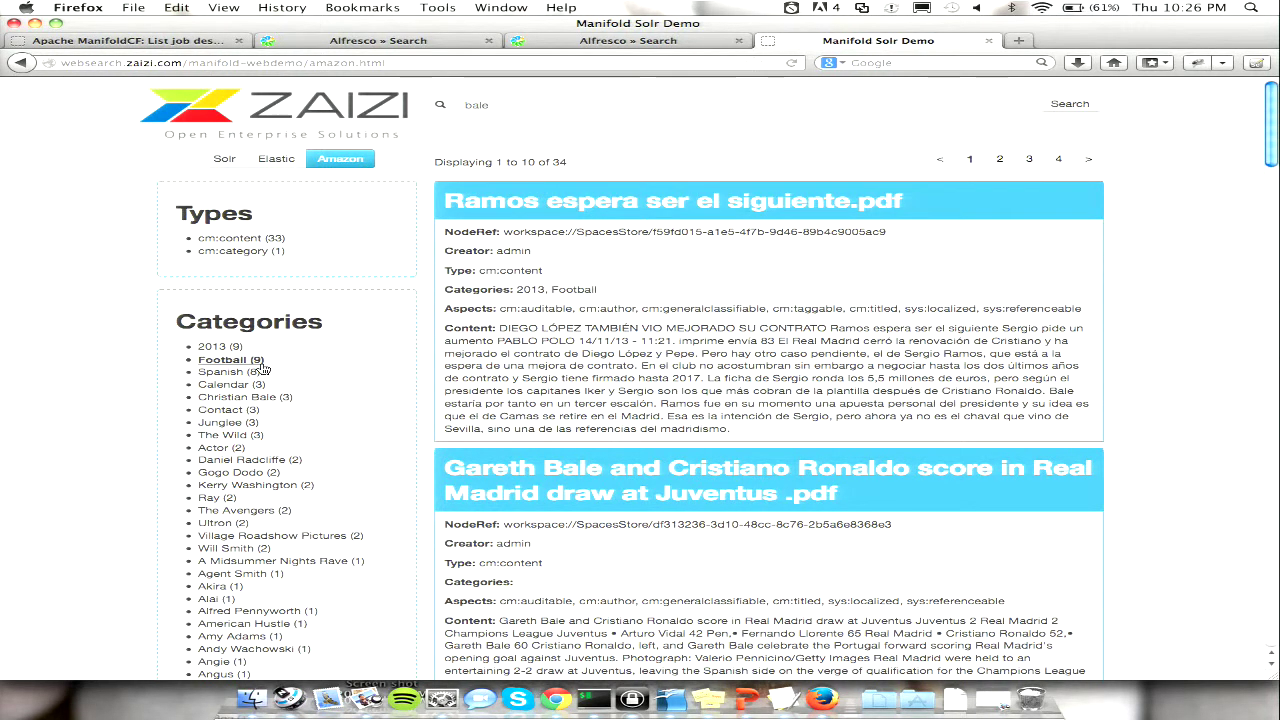
pyautogui.click(249, 362)
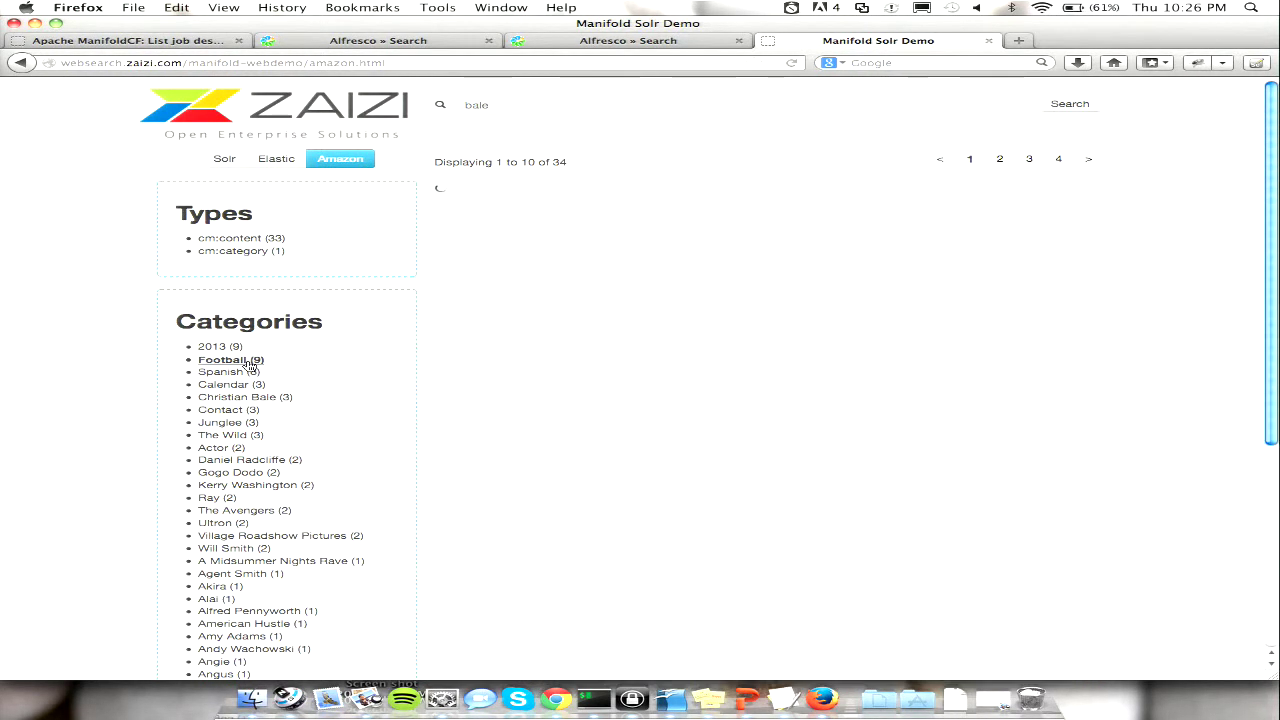
pyautogui.scroll(-10, 789, 347)
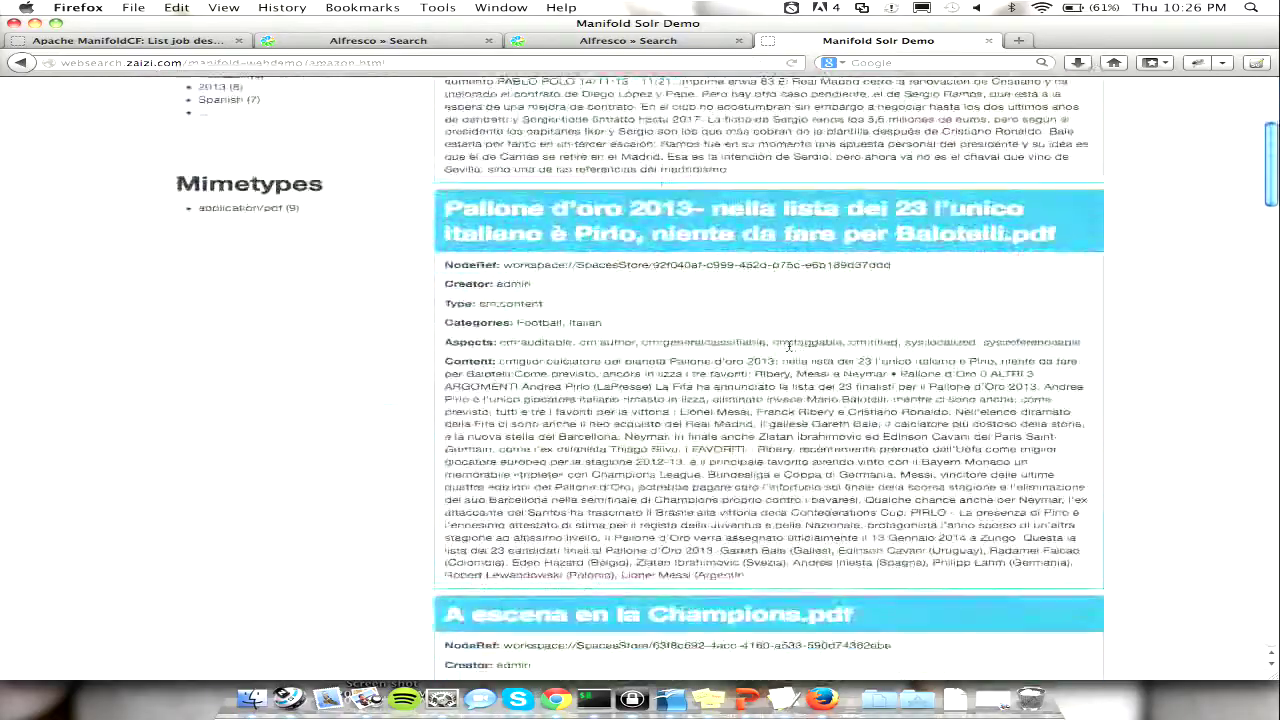
pyautogui.scroll(10, 789, 347)
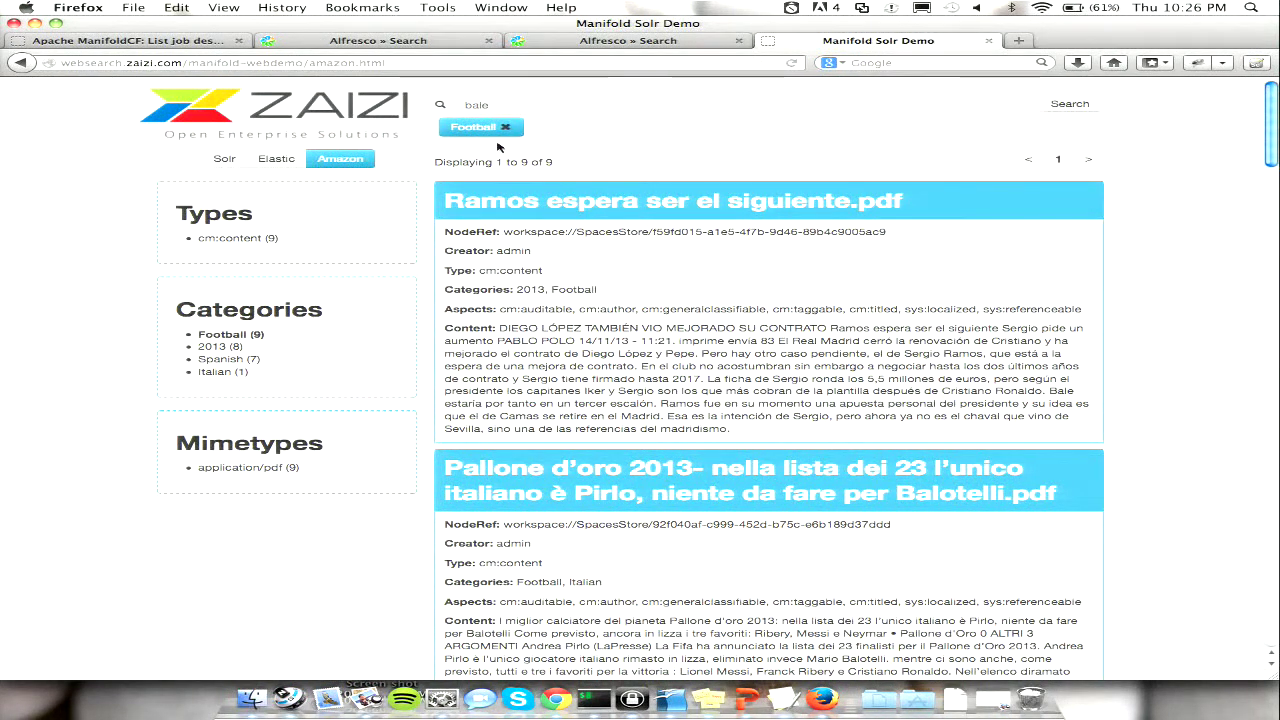
pyautogui.click(212, 371)
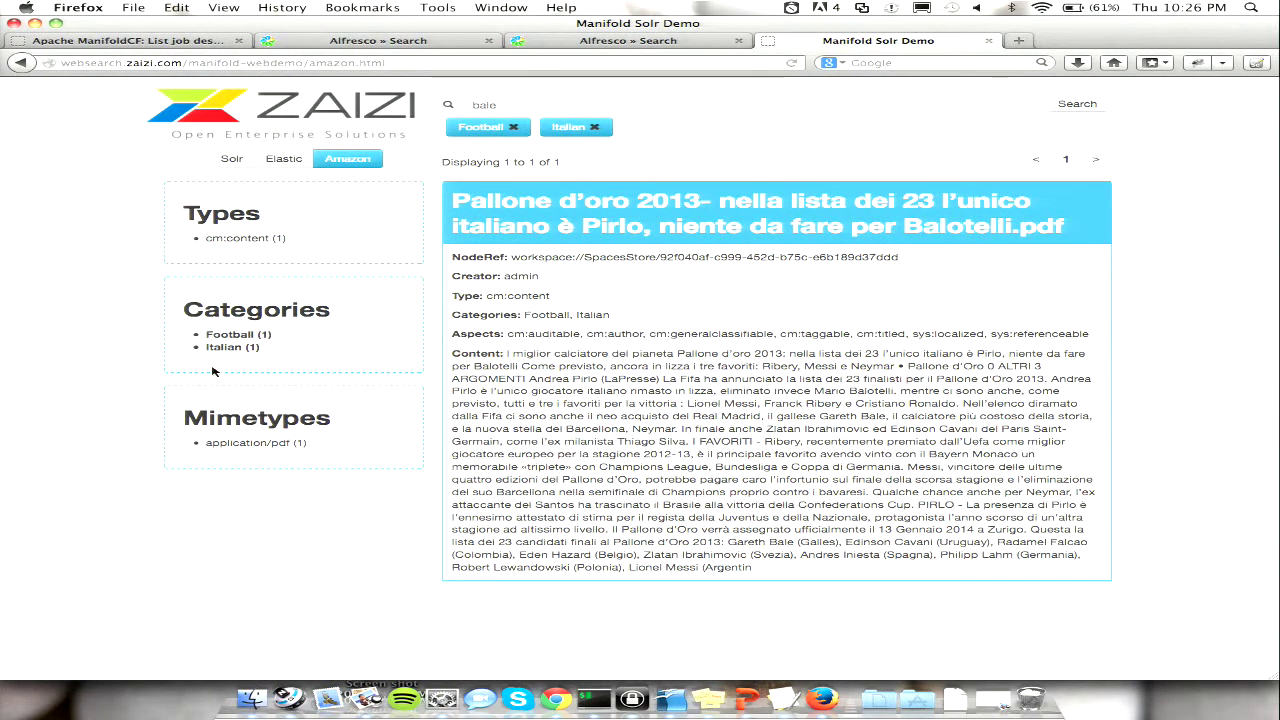
pyautogui.click(545, 128)
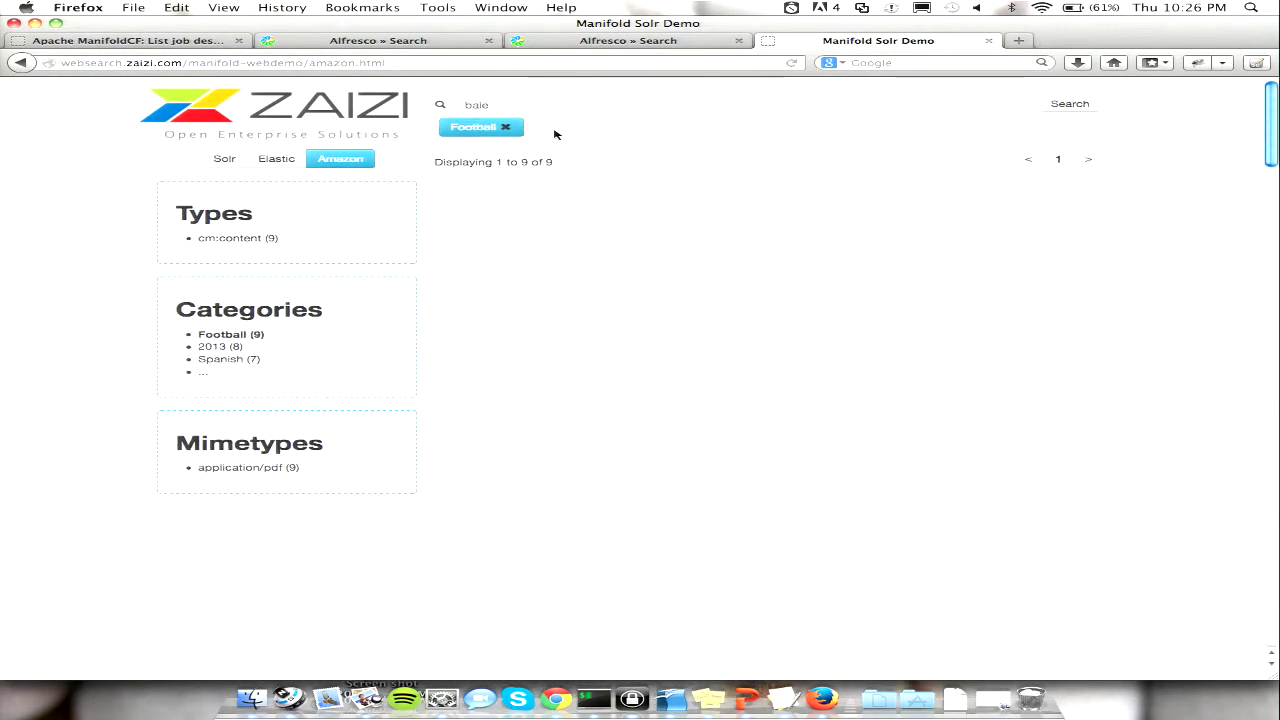
pyautogui.click(505, 128)
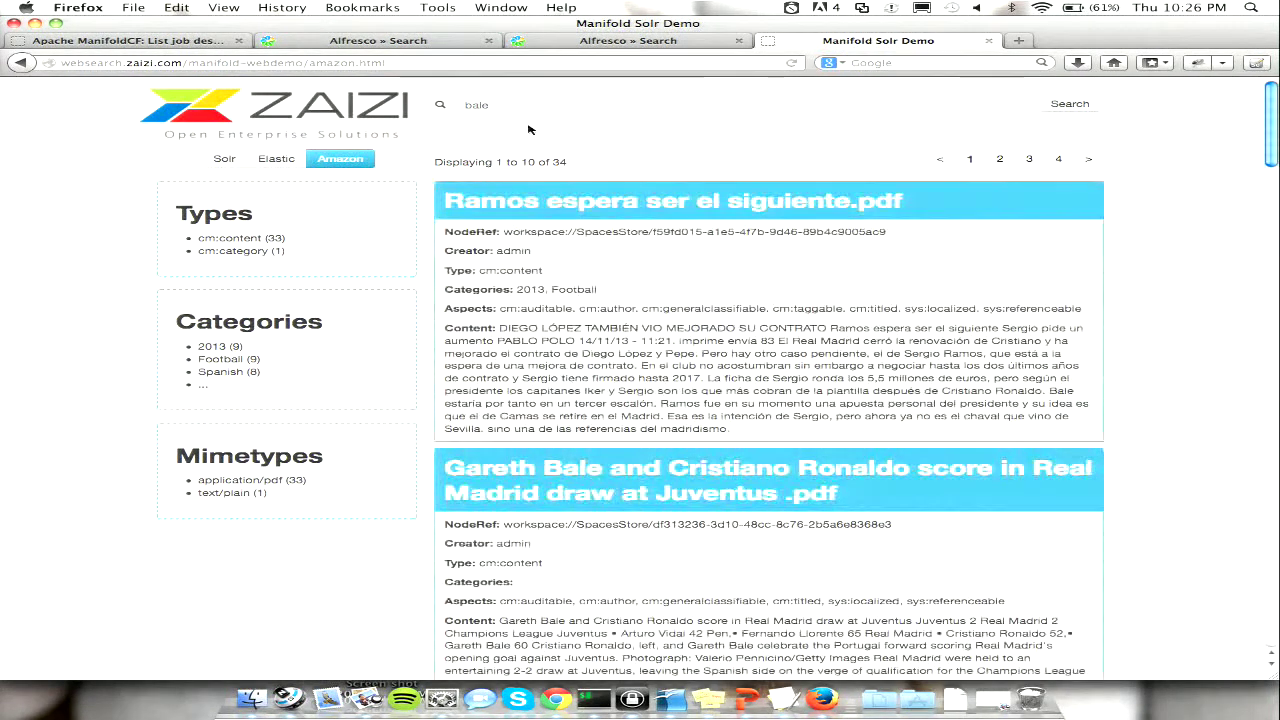
# - Narrow the 'bale' results to the Batman Begins category, leaving one film document
pyautogui.click(204, 385)
pyautogui.scroll(-5, 297, 377)
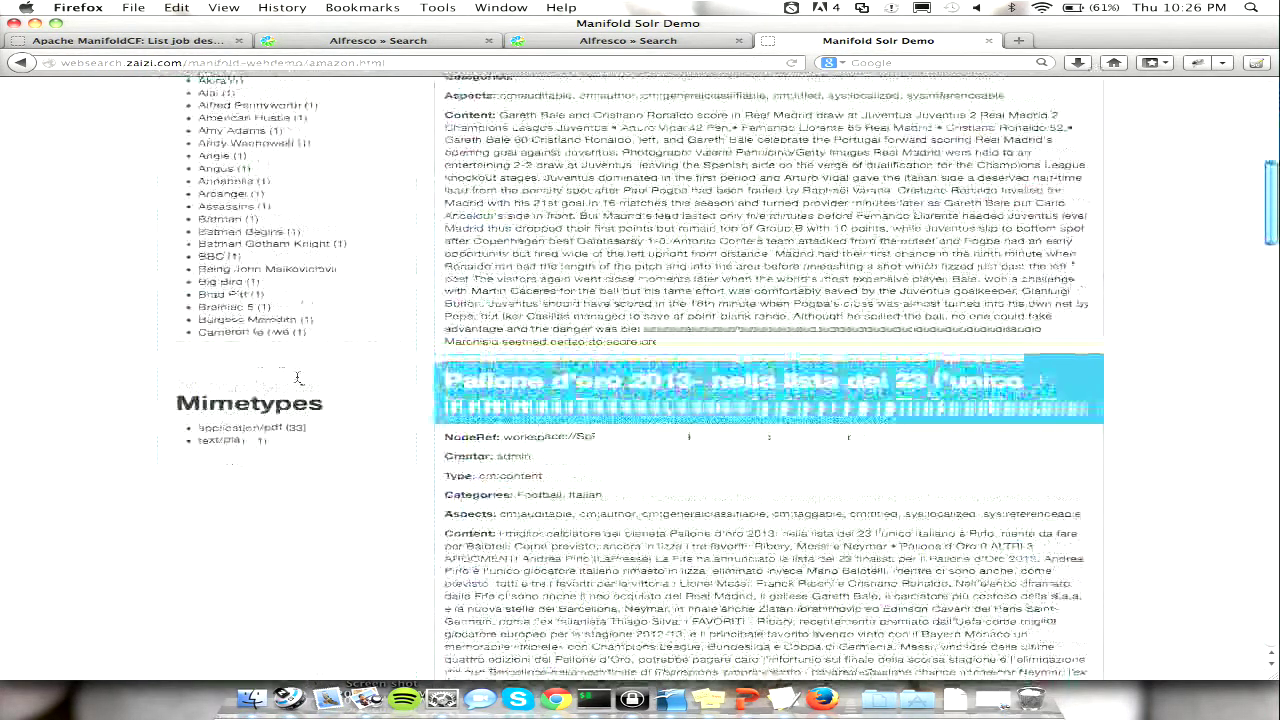
pyautogui.click(255, 217)
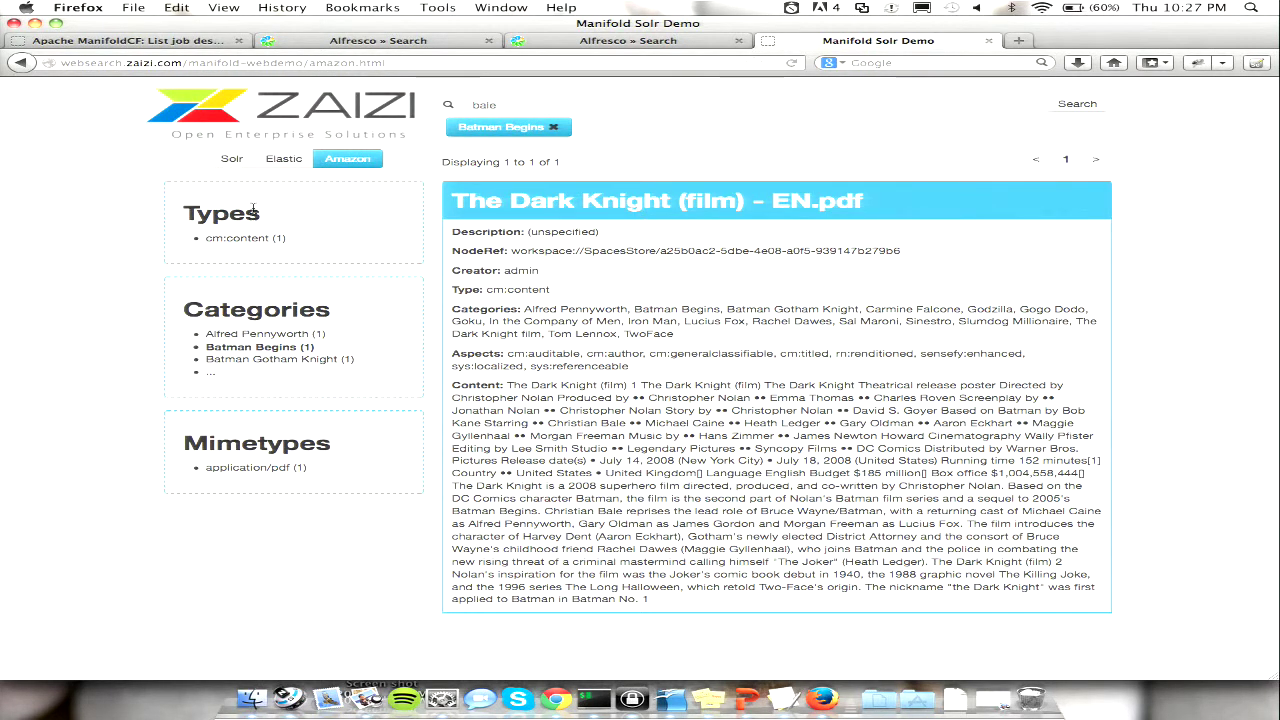
pyautogui.click(286, 167)
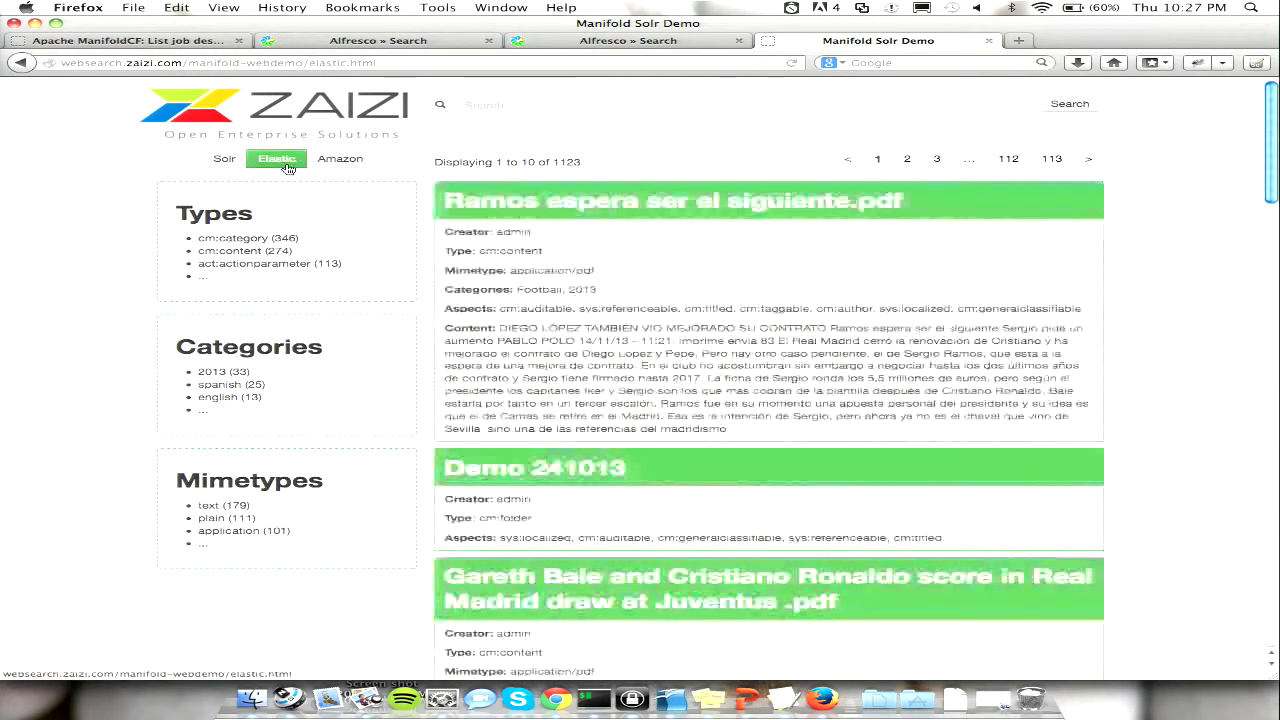
# - Search the Elastic index for 'bale' and expand its categories, then move to the Solr index
pyautogui.write('bale')
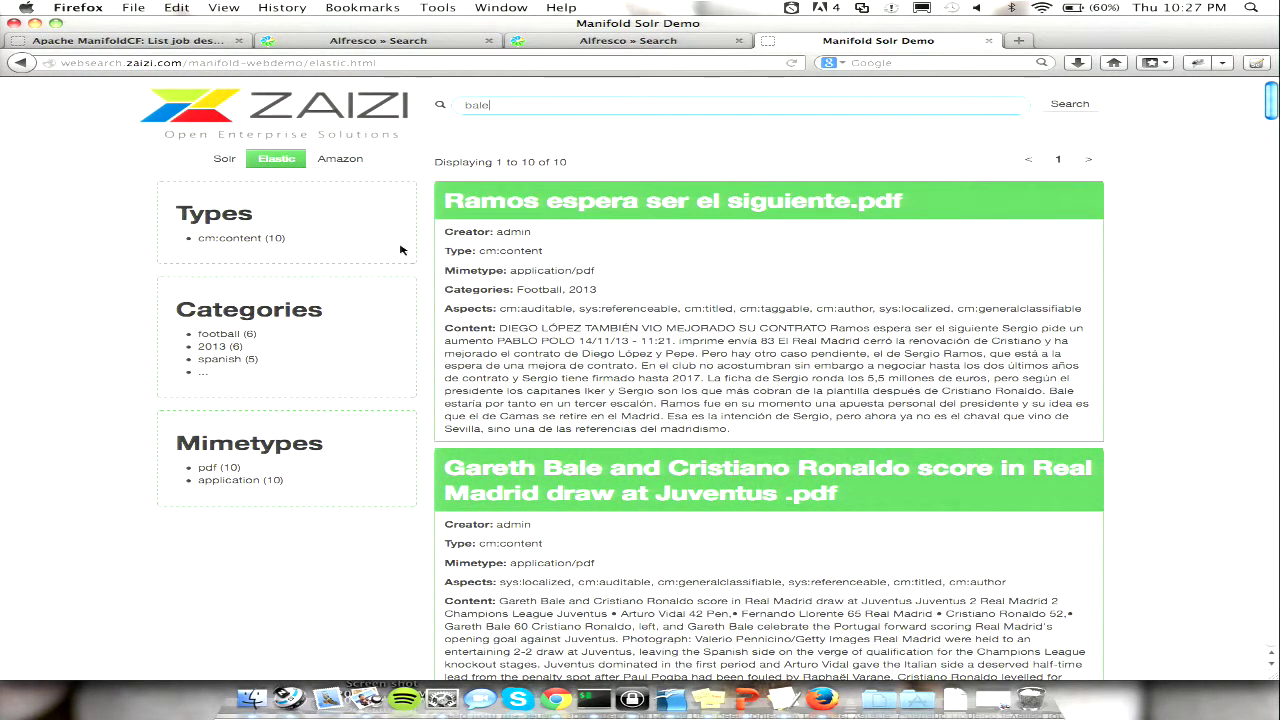
pyautogui.click(202, 374)
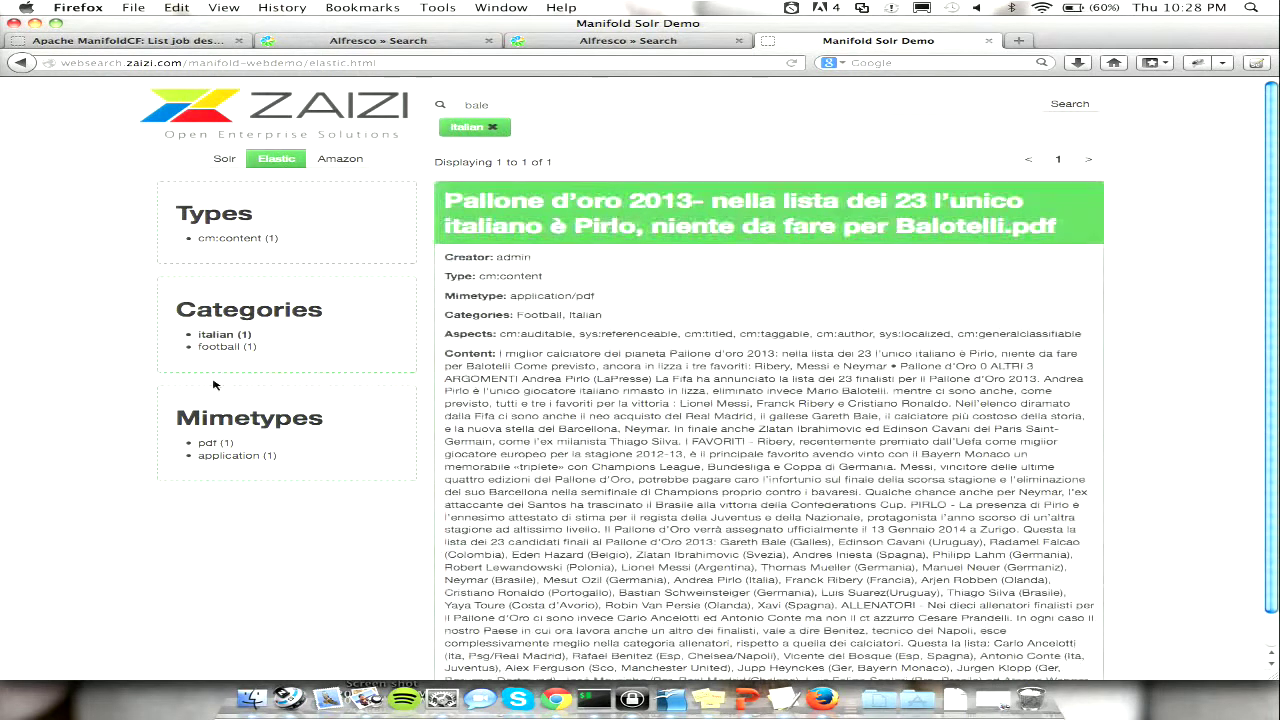
pyautogui.click(225, 160)
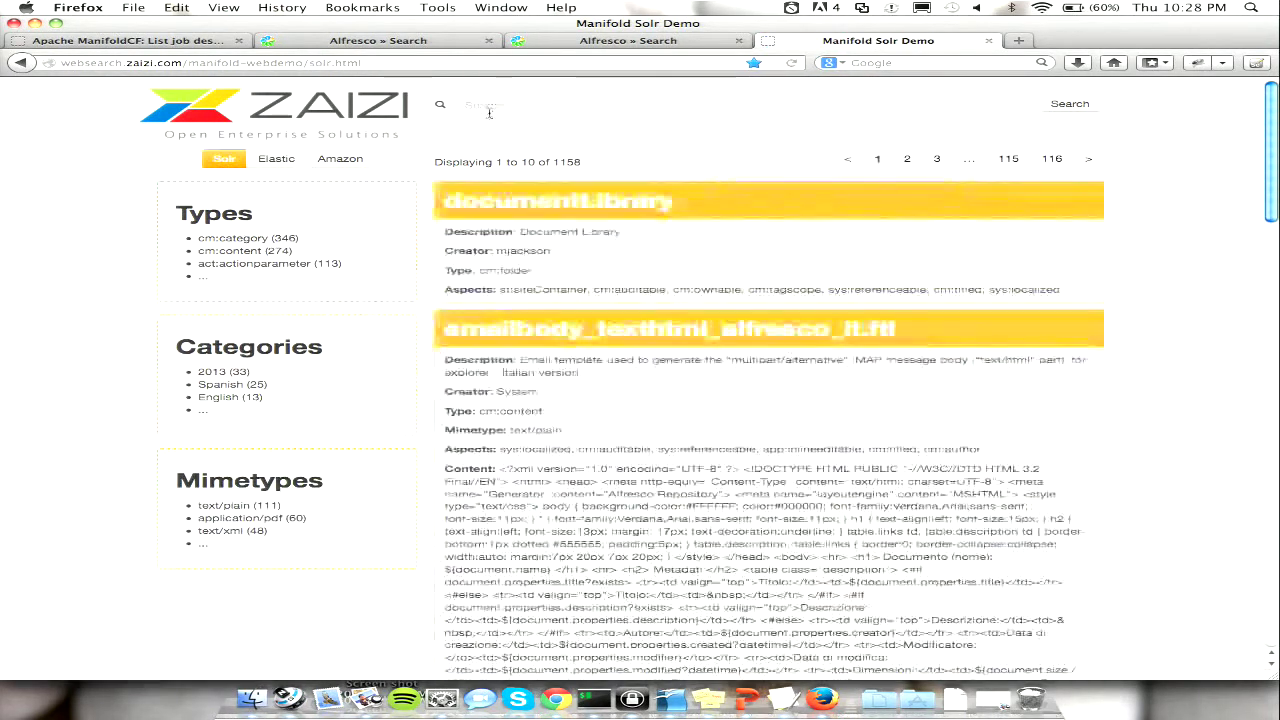
pyautogui.write('bale')
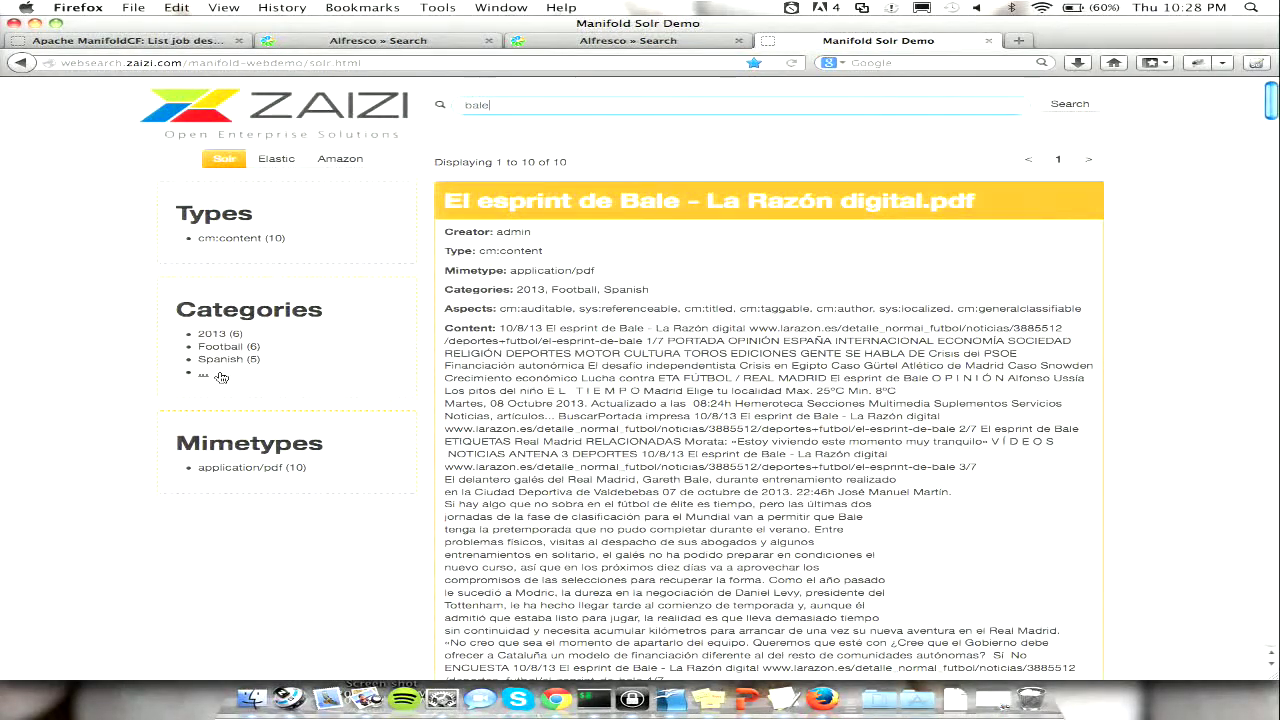
pyautogui.scroll(-10, 326, 302)
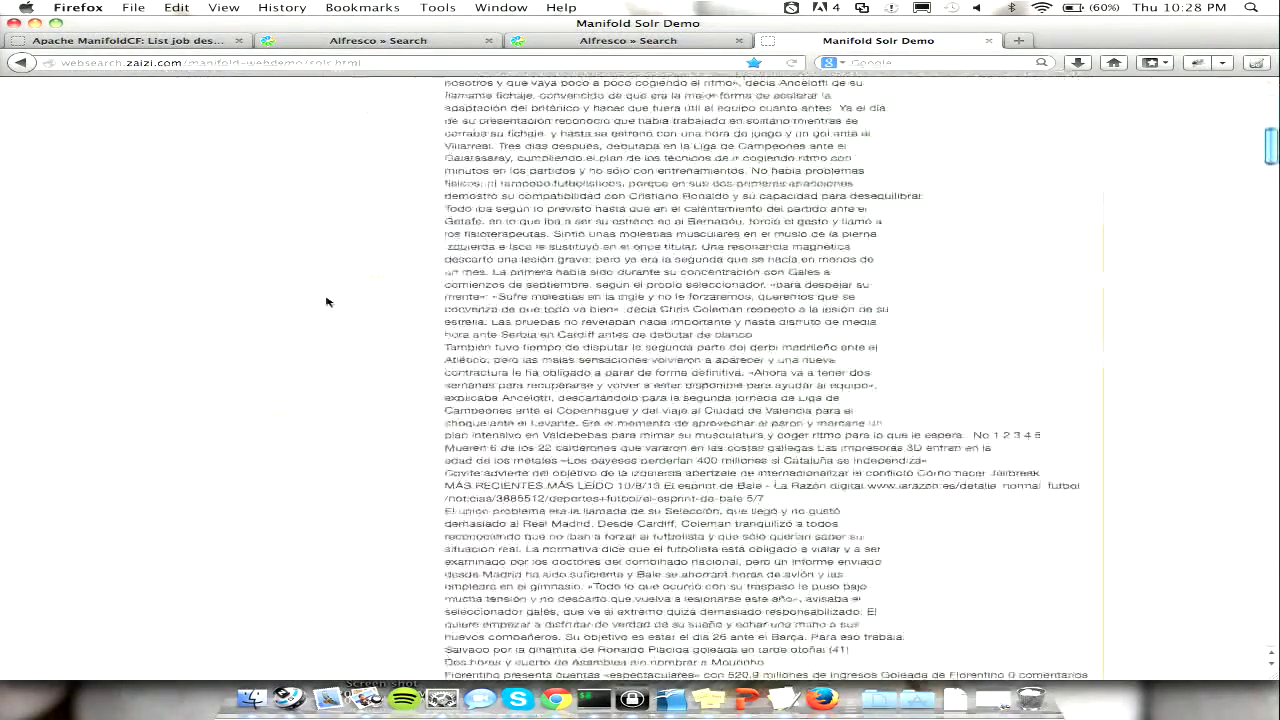
pyautogui.scroll(10, 326, 302)
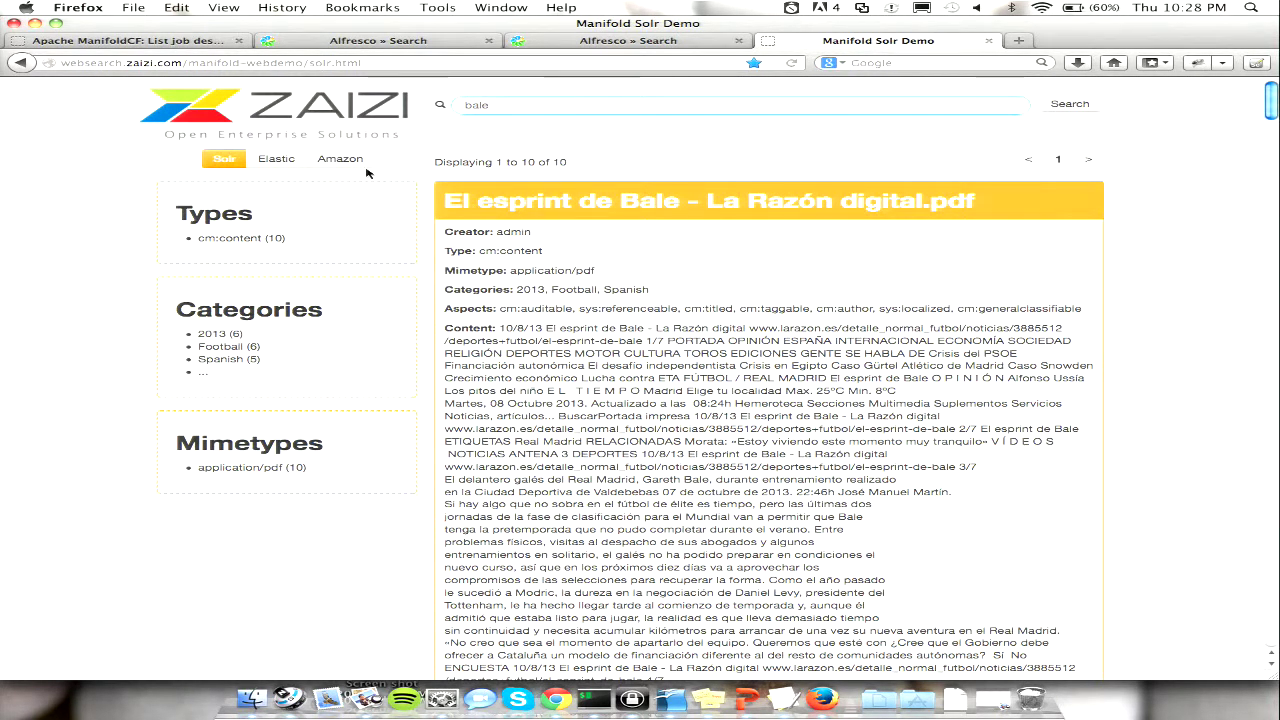
pyautogui.press('super+a')
pyautogui.press('BackSpace')
pyautogui.press('Return')
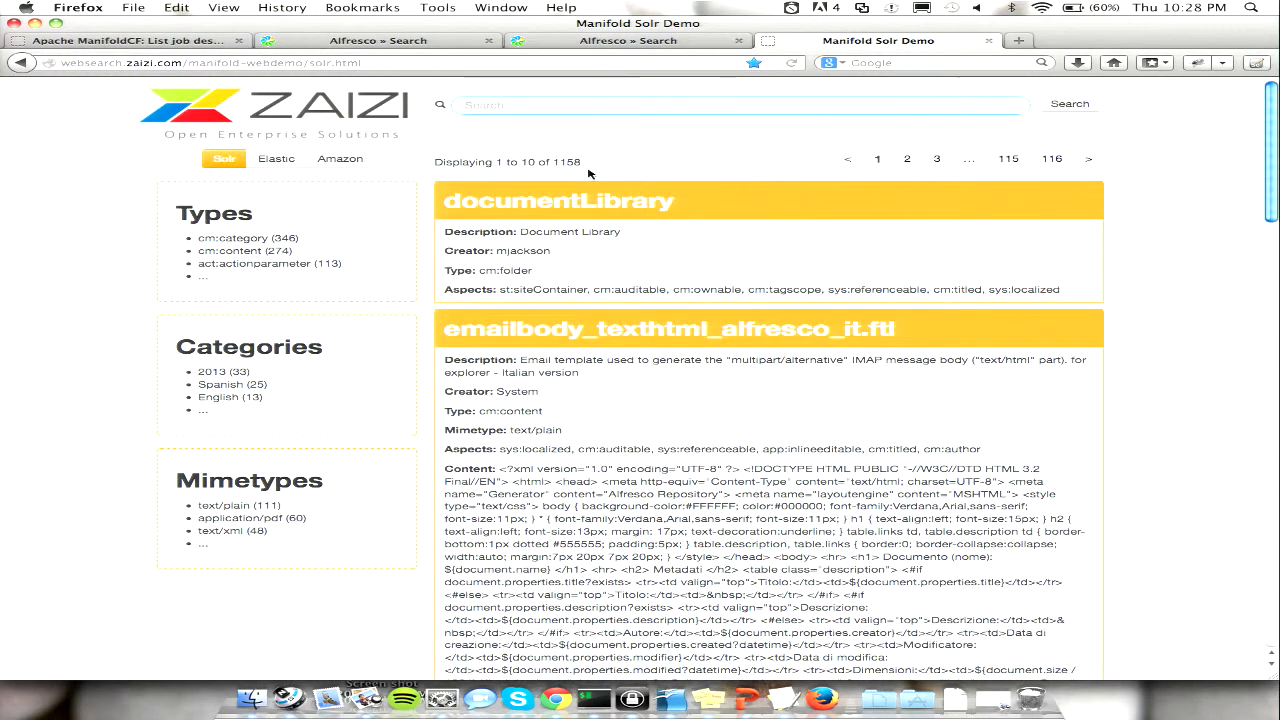
pyautogui.click(594, 699)
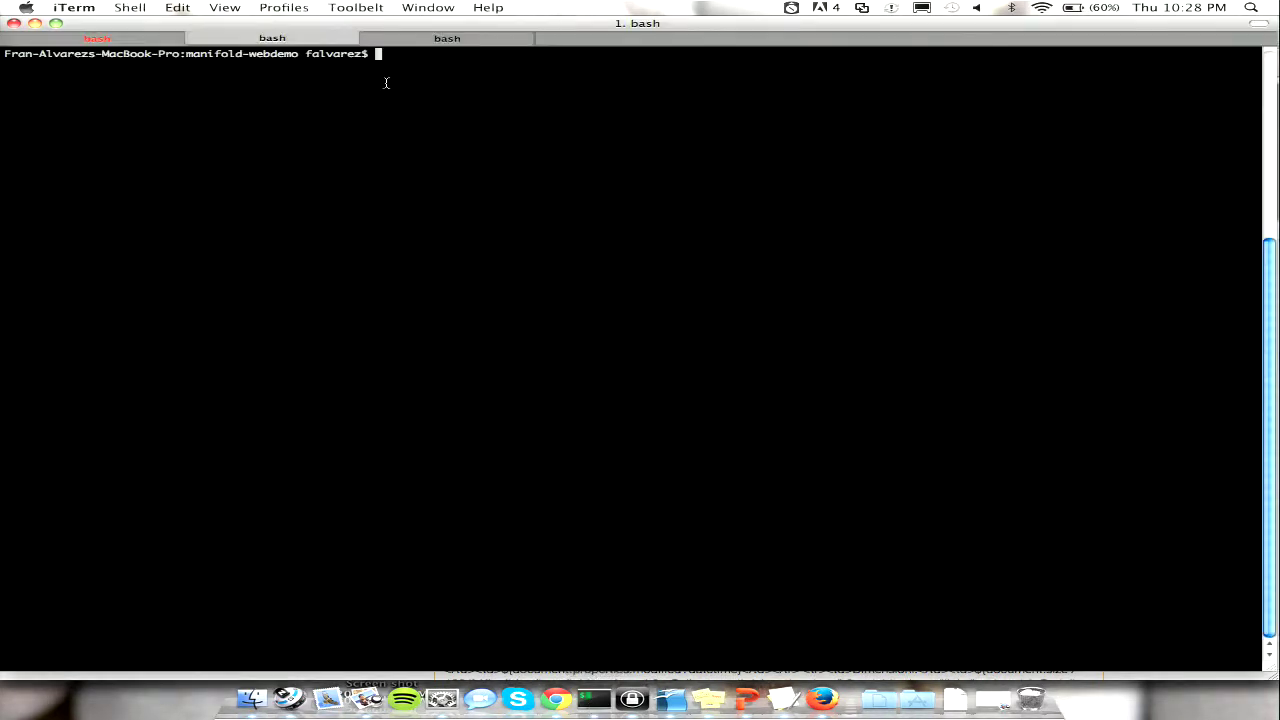
# - In vim, replace AuthenticatedUserName 'admin' in solr.html with another user account and save
pyautogui.write('vim solr.html')
pyautogui.press('Return')
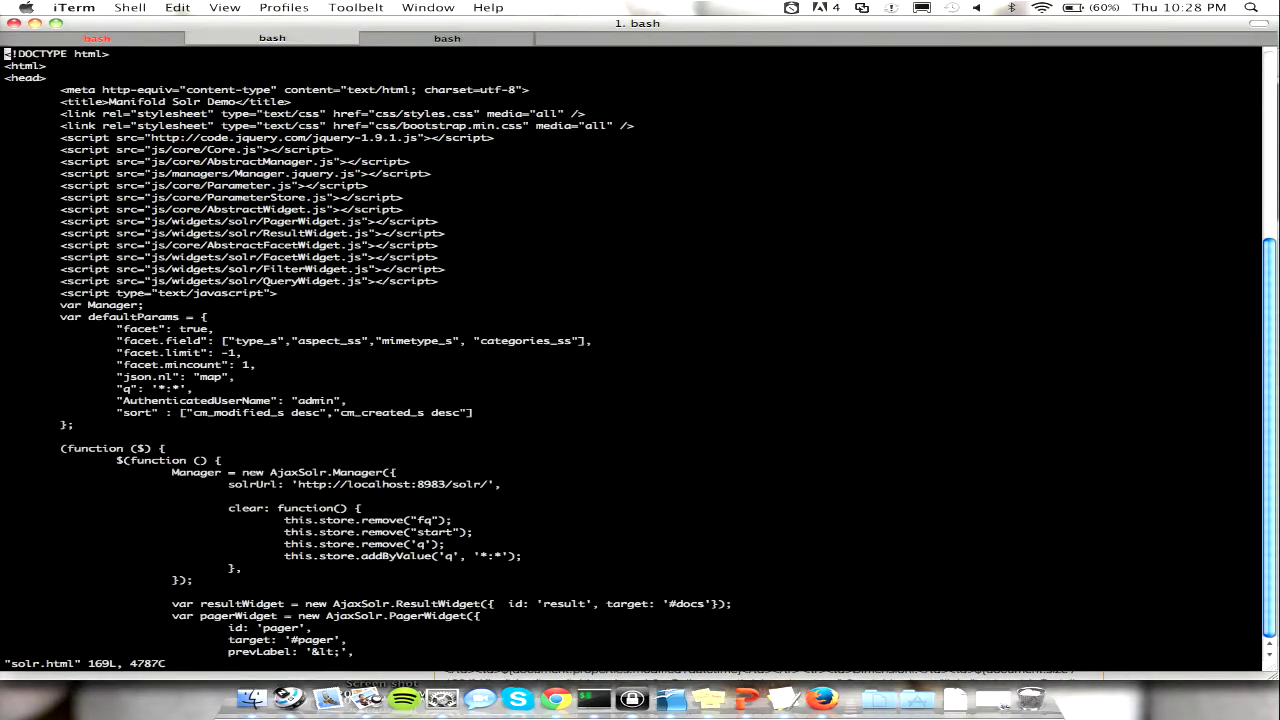
pyautogui.press('i')
pyautogui.press('Down')
pyautogui.press('Down')
pyautogui.press('Down')
pyautogui.press('Down')
pyautogui.press('Down')
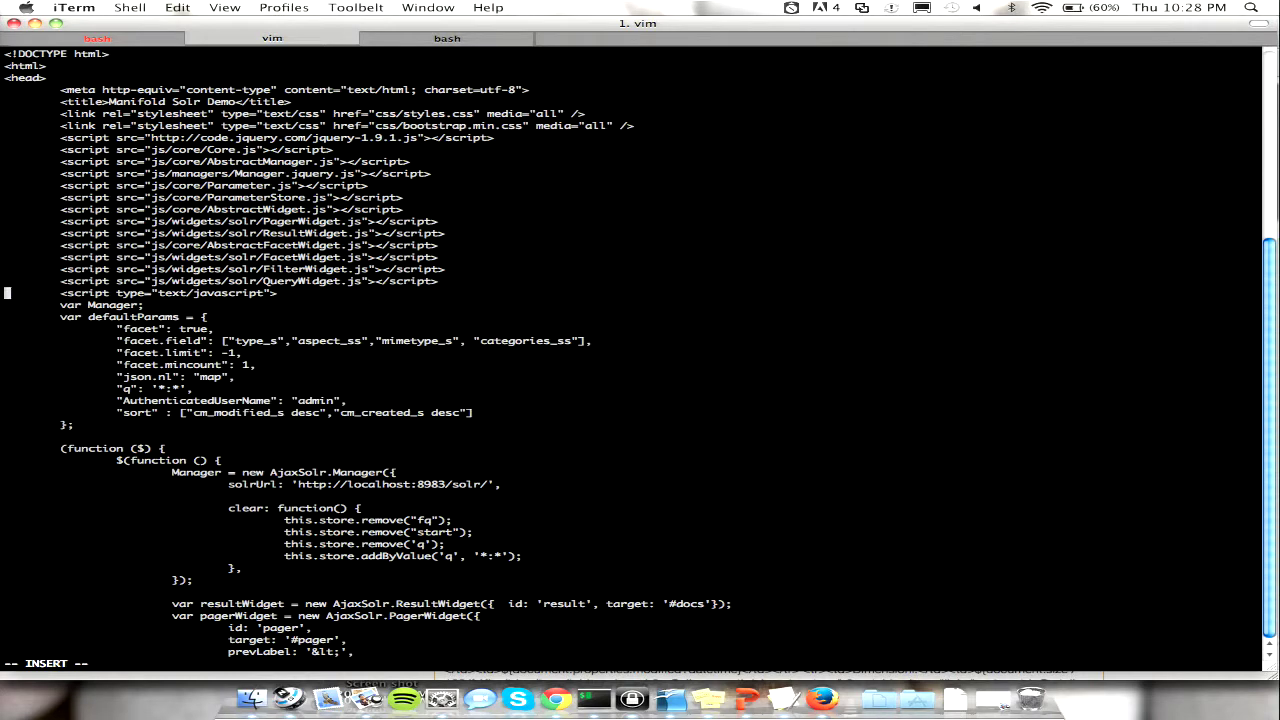
pyautogui.press('Right')
pyautogui.press('Right')
pyautogui.press('Right')
pyautogui.press('Right')
pyautogui.press('Right')
pyautogui.press('Right')
pyautogui.press('Right')
pyautogui.press('Right')
pyautogui.press('Right')
pyautogui.press('Down')
pyautogui.press('Right')
pyautogui.press('Right')
pyautogui.press('Right')
pyautogui.press('Right')
pyautogui.press('Right')
pyautogui.press('Right')
pyautogui.press('Right')
pyautogui.press('Right')
pyautogui.press('Right')
pyautogui.press('Right')
pyautogui.press('Right')
pyautogui.press('Right')
pyautogui.press('Right')
pyautogui.press('Right')
pyautogui.press('Right')
pyautogui.press('Right')
pyautogui.press('Right')
pyautogui.press('Right')
pyautogui.press('Right')
pyautogui.press('Right')
pyautogui.press('BackSpace')
pyautogui.press('BackSpace')
pyautogui.press('BackSpace')
pyautogui.press('BackSpace')
pyautogui.press('BackSpace')
pyautogui.write('falvare')
pyautogui.press('Escape')
pyautogui.write(':')
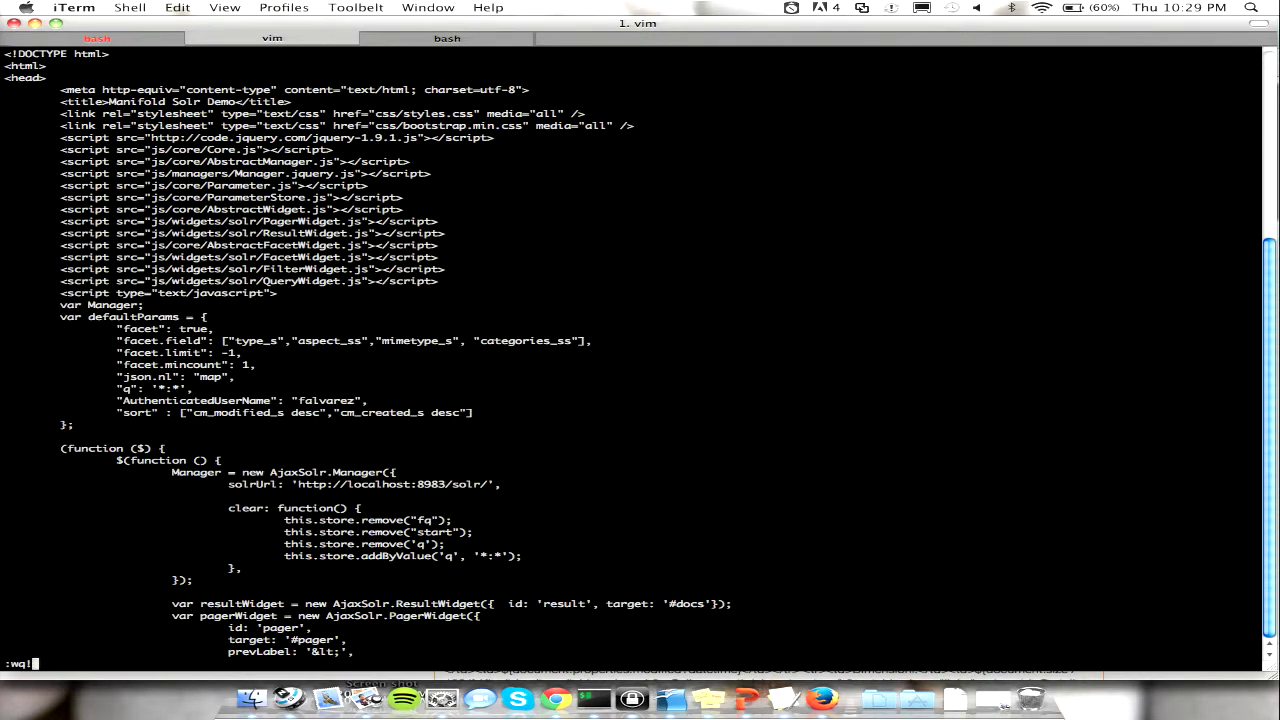
pyautogui.write('wq!')
pyautogui.press('Return')
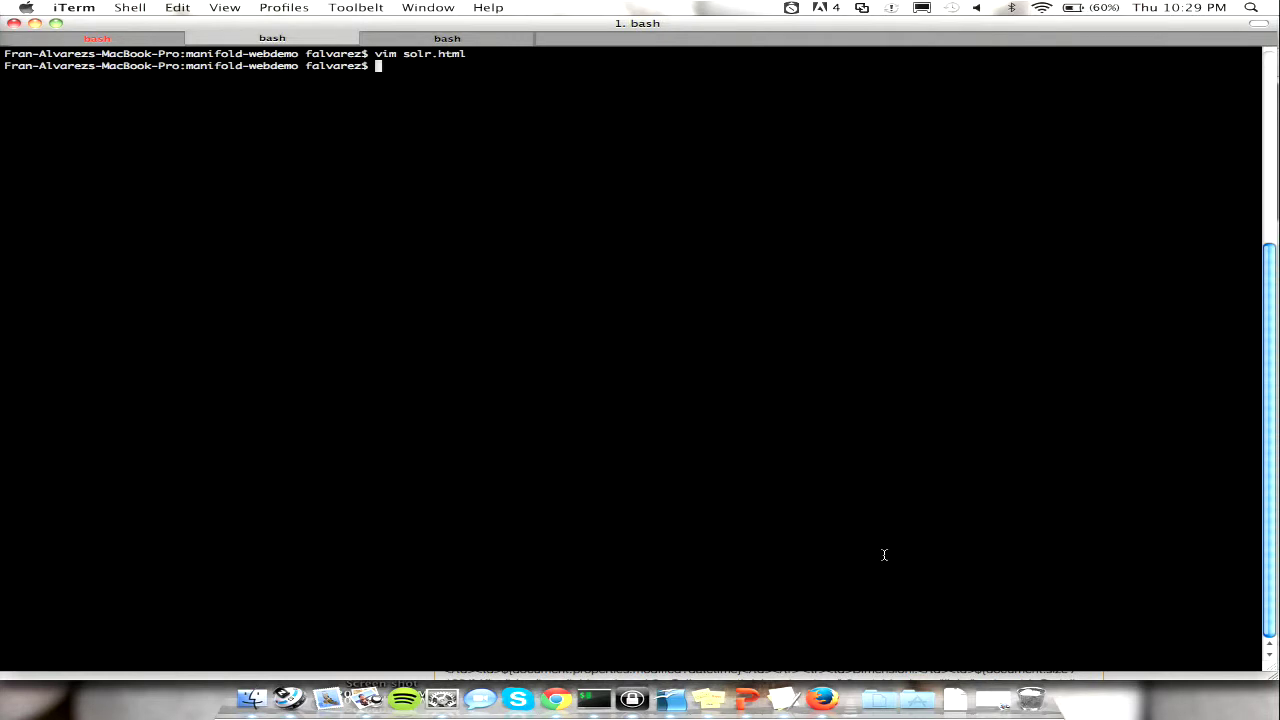
# - Clear the Solr demo search to list all results and highlight the 519 document count
pyautogui.click(824, 698)
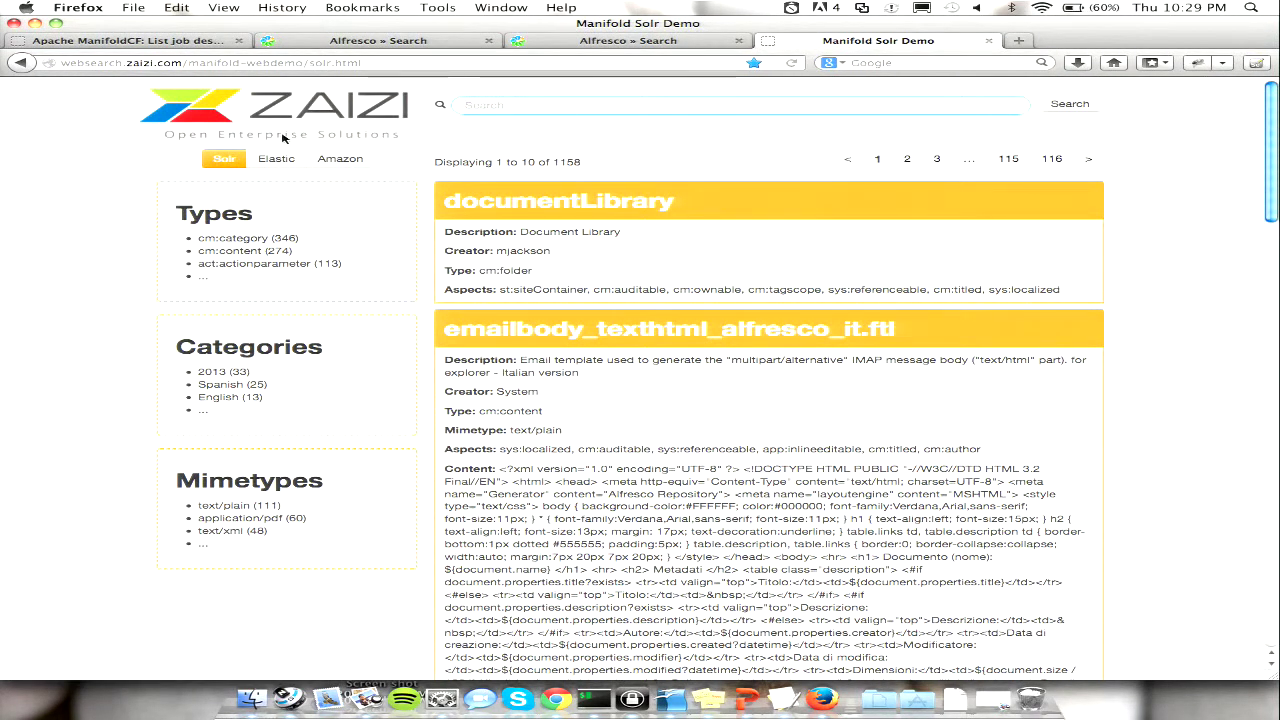
pyautogui.click(466, 108)
pyautogui.write('bale')
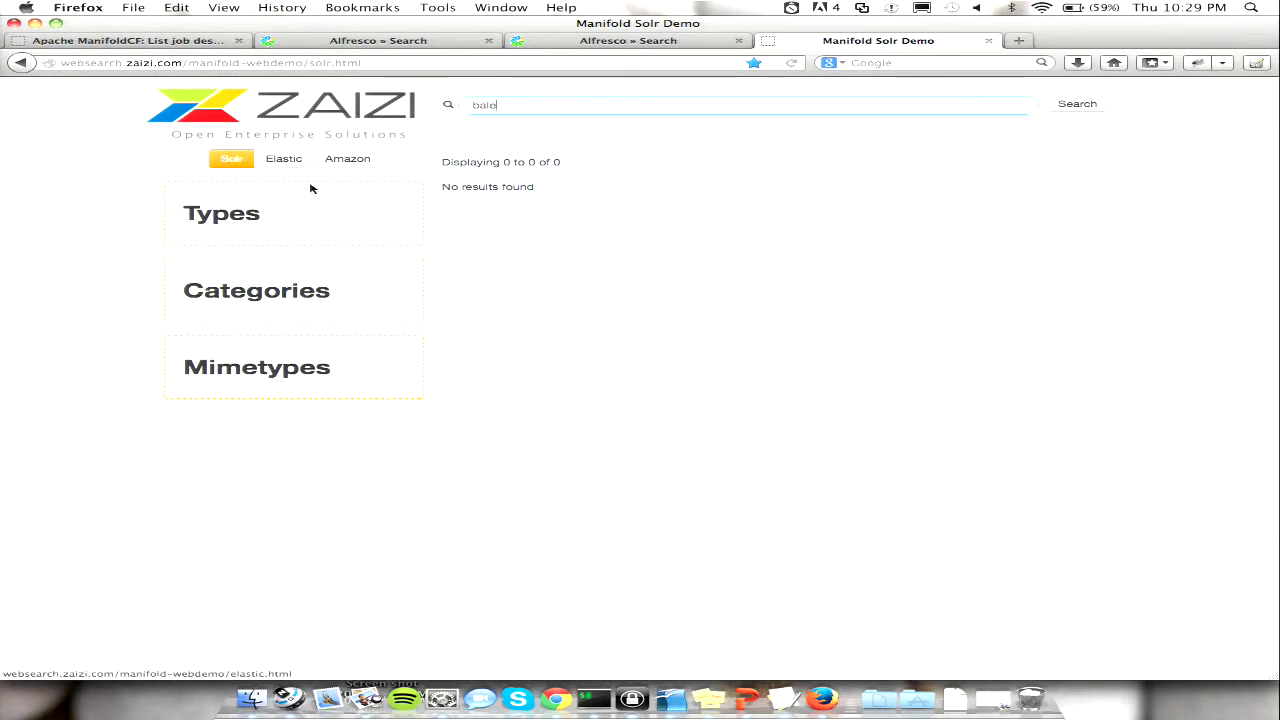
pyautogui.press('BackSpace')
pyautogui.press('BackSpace')
pyautogui.press('BackSpace')
pyautogui.press('BackSpace')
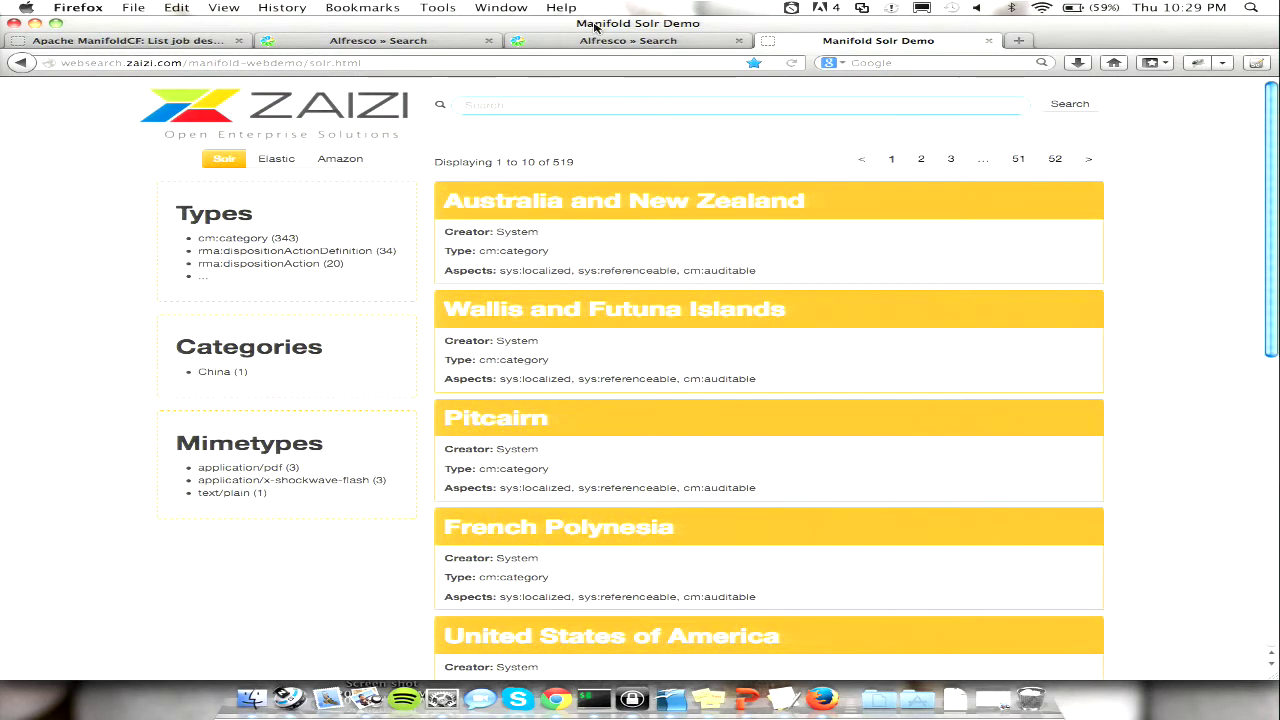
pyautogui.moveTo(548, 165)
pyautogui.mouseDown()
pyautogui.moveTo(436, 165)
pyautogui.moveTo(563, 165)
pyautogui.mouseUp()
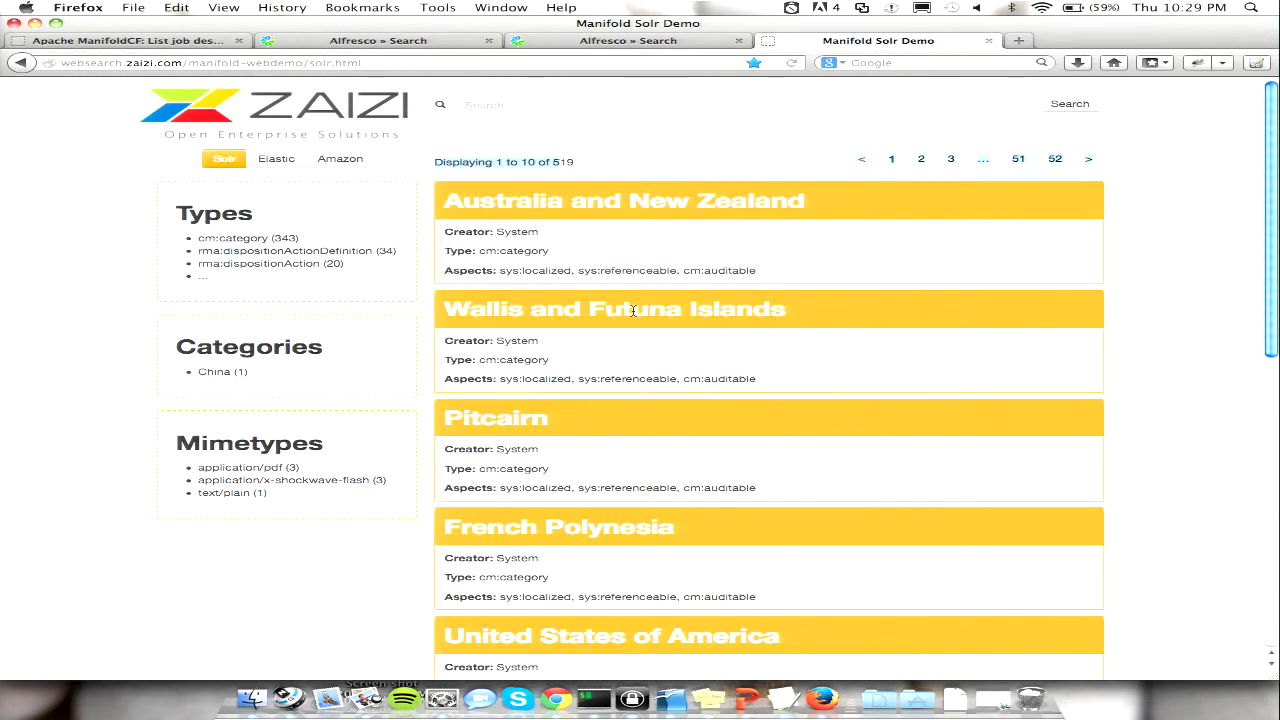
pyautogui.click(593, 698)
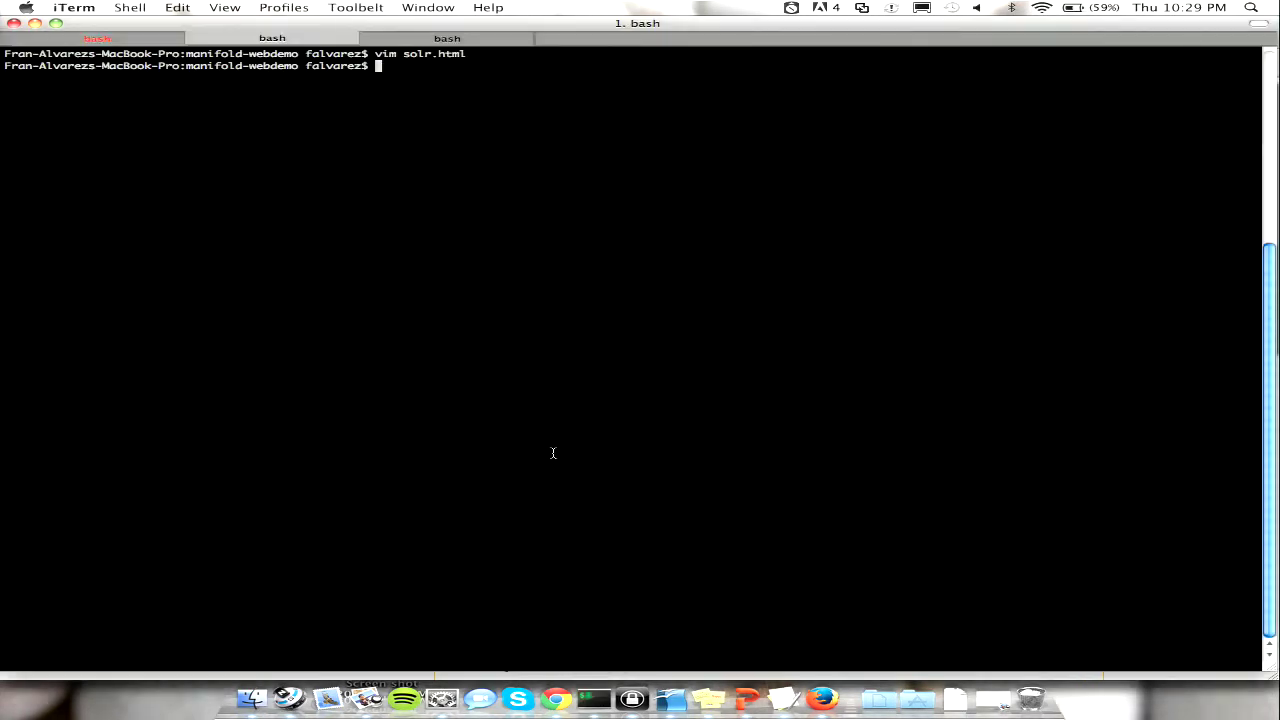
# - Set solr.html's AuthenticatedUserName back to admin, save, and reload the Solr demo page
pyautogui.press('Up')
pyautogui.press('Return')
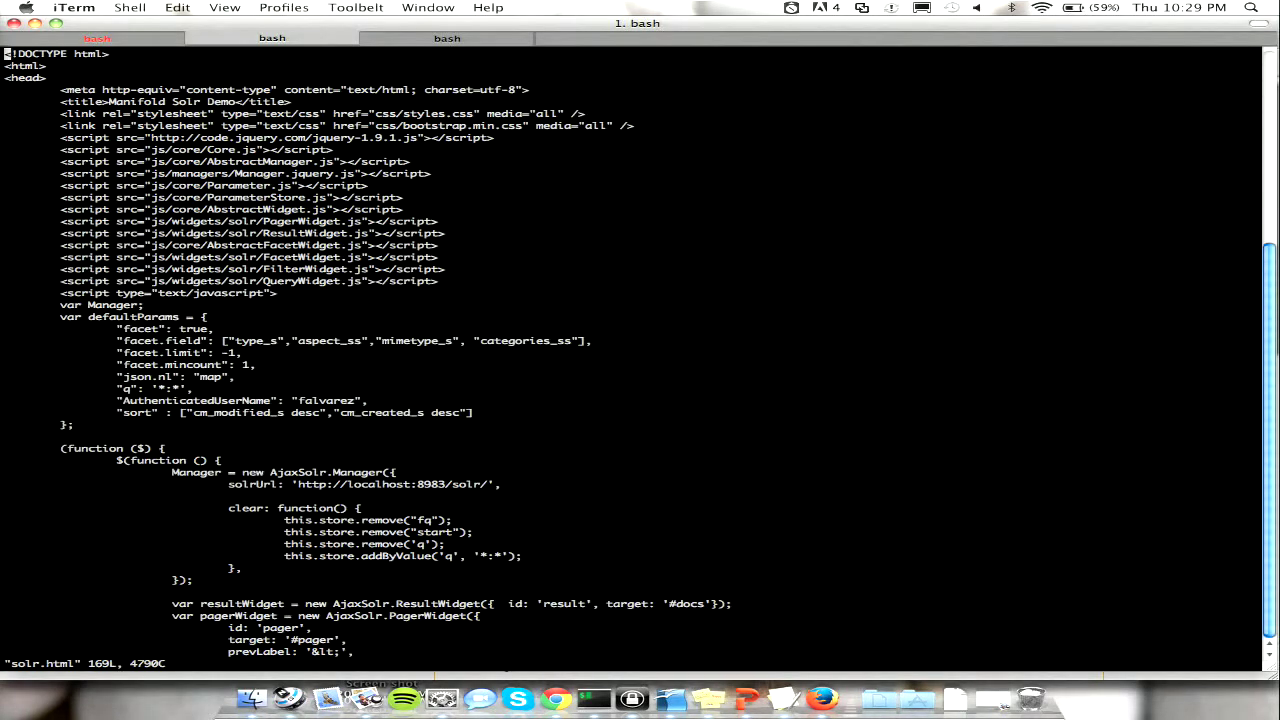
pyautogui.press('j')
pyautogui.press('j')
pyautogui.press('j')
pyautogui.press('j')
pyautogui.press('j')
pyautogui.press('j')
pyautogui.press('j')
pyautogui.press('j')
pyautogui.press('j')
pyautogui.press('j')
pyautogui.press('j')
pyautogui.press('j')
pyautogui.press('j')
pyautogui.press('j')
pyautogui.press('j')
pyautogui.press('j')
pyautogui.press('j')
pyautogui.press('j')
pyautogui.press('j')
pyautogui.press('j')
pyautogui.press('i')
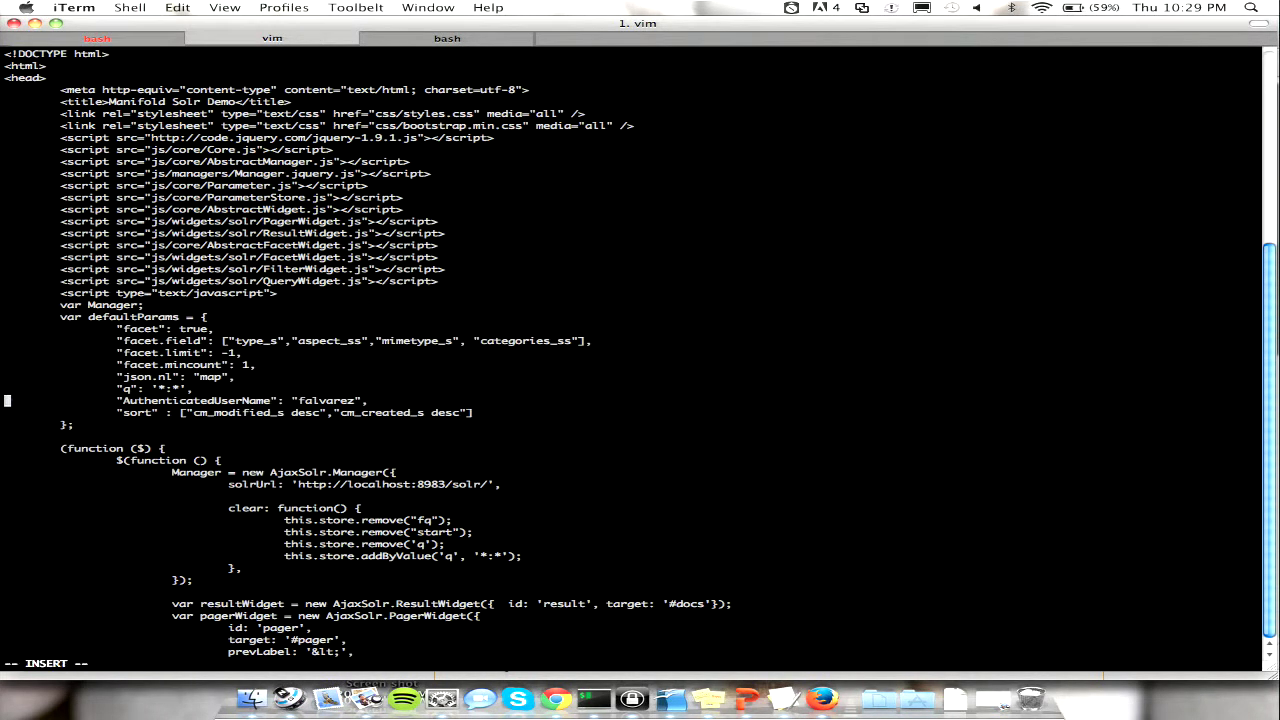
pyautogui.press('Right')
pyautogui.press('Right')
pyautogui.press('Right')
pyautogui.press('Right')
pyautogui.press('Right')
pyautogui.press('Right')
pyautogui.press('Right')
pyautogui.press('Right')
pyautogui.press('Right')
pyautogui.press('Right')
pyautogui.press('Right')
pyautogui.press('Right')
pyautogui.press('Right')
pyautogui.press('Right')
pyautogui.press('Right')
pyautogui.press('Right')
pyautogui.press('Right')
pyautogui.press('Right')
pyautogui.press('Right')
pyautogui.press('Right')
pyautogui.press('BackSpace')
pyautogui.press('BackSpace')
pyautogui.press('BackSpace')
pyautogui.press('BackSpace')
pyautogui.press('BackSpace')
pyautogui.press('BackSpace')
pyautogui.press('BackSpace')
pyautogui.write('admin')
pyautogui.press('Delete')
pyautogui.press('Escape')
pyautogui.write(':wq')
pyautogui.press('Return')
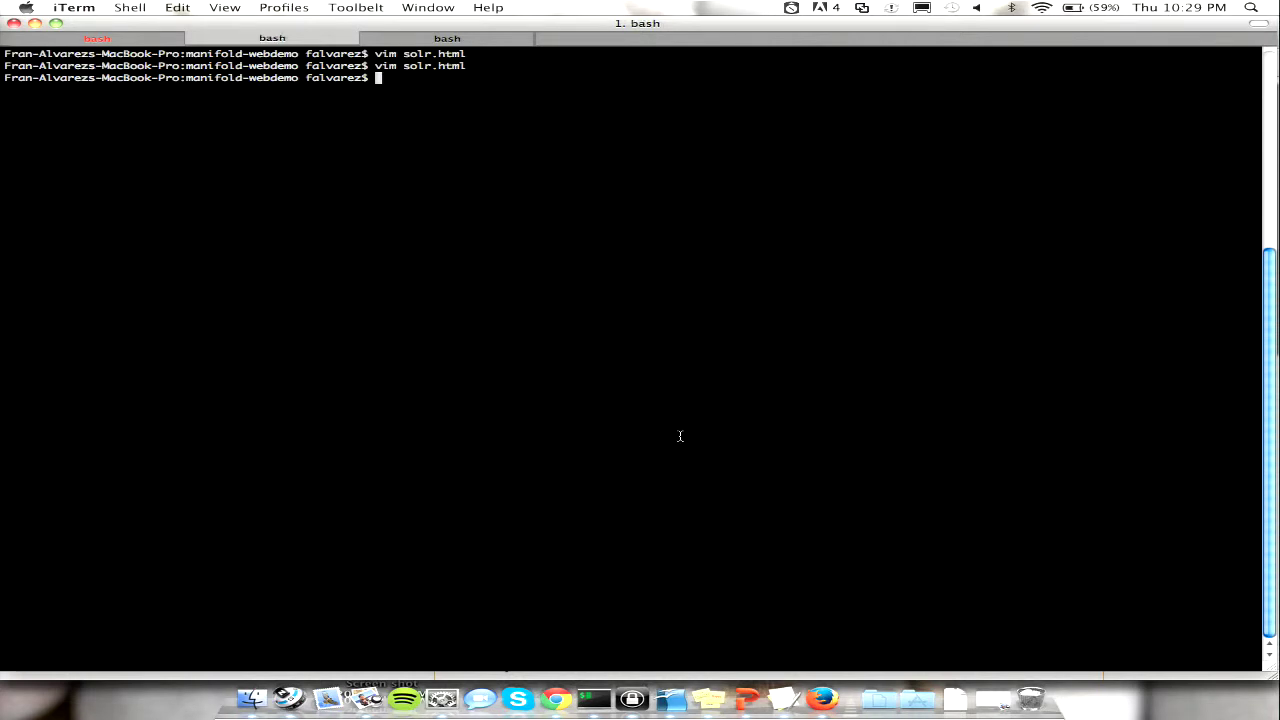
pyautogui.click(822, 698)
pyautogui.press('super+r')
# - Enter 'bale', then search the Elastic index for 'boston', which finds nothing
pyautogui.click(557, 105)
pyautogui.write('bale')
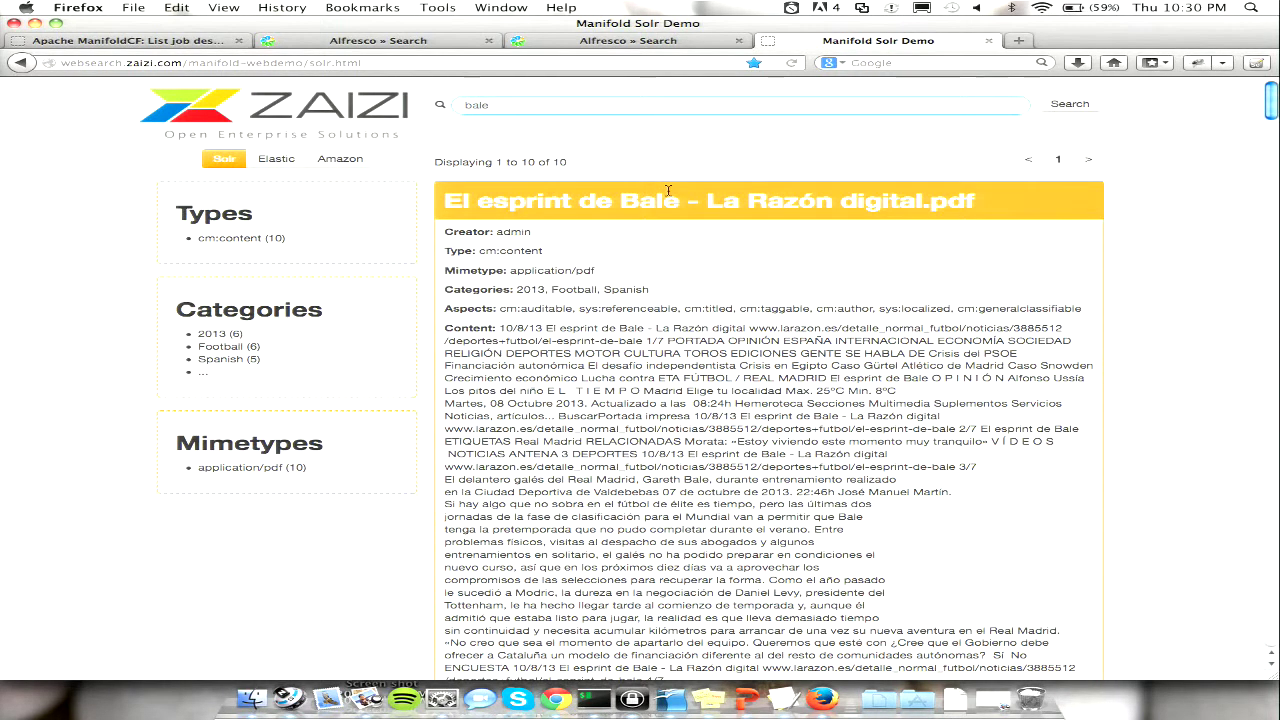
pyautogui.click(284, 163)
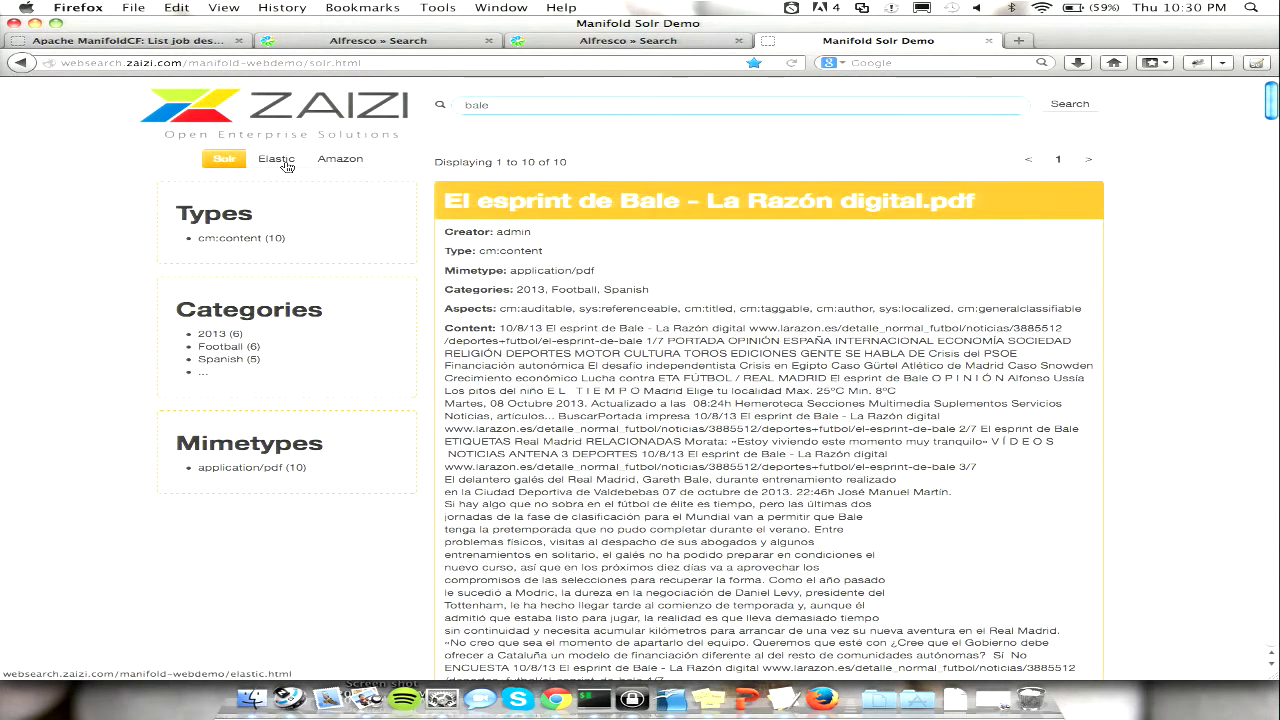
pyautogui.write('boston')
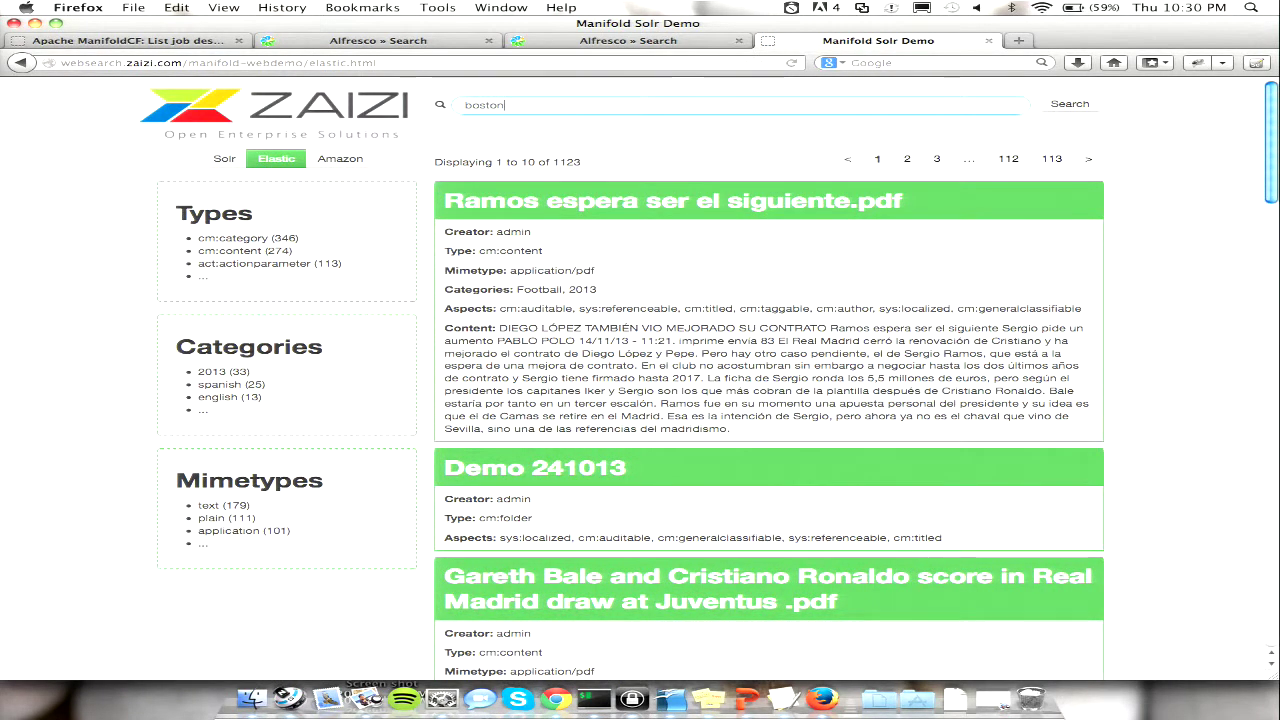
pyautogui.press('Return')
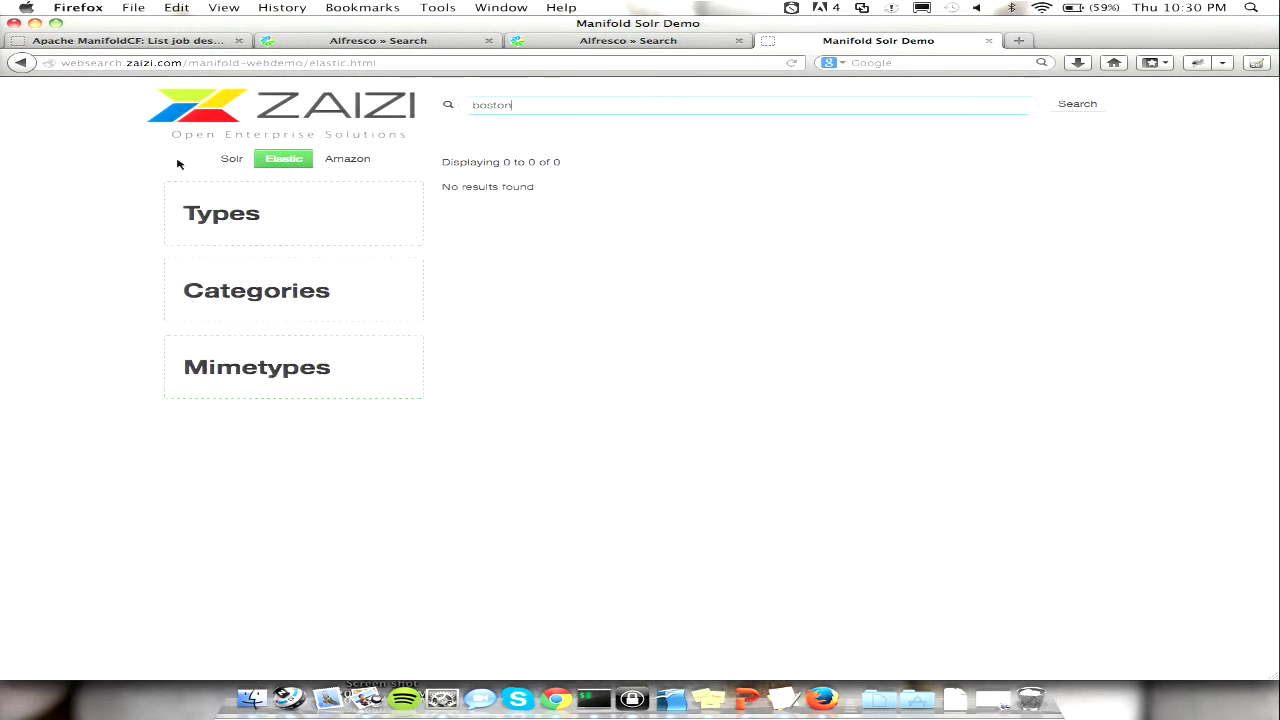
# - Search the Solr index for 'boston', returning only anothertest.txt
pyautogui.click(231, 161)
pyautogui.click(488, 104)
pyautogui.write('boston')
pyautogui.press('Return')
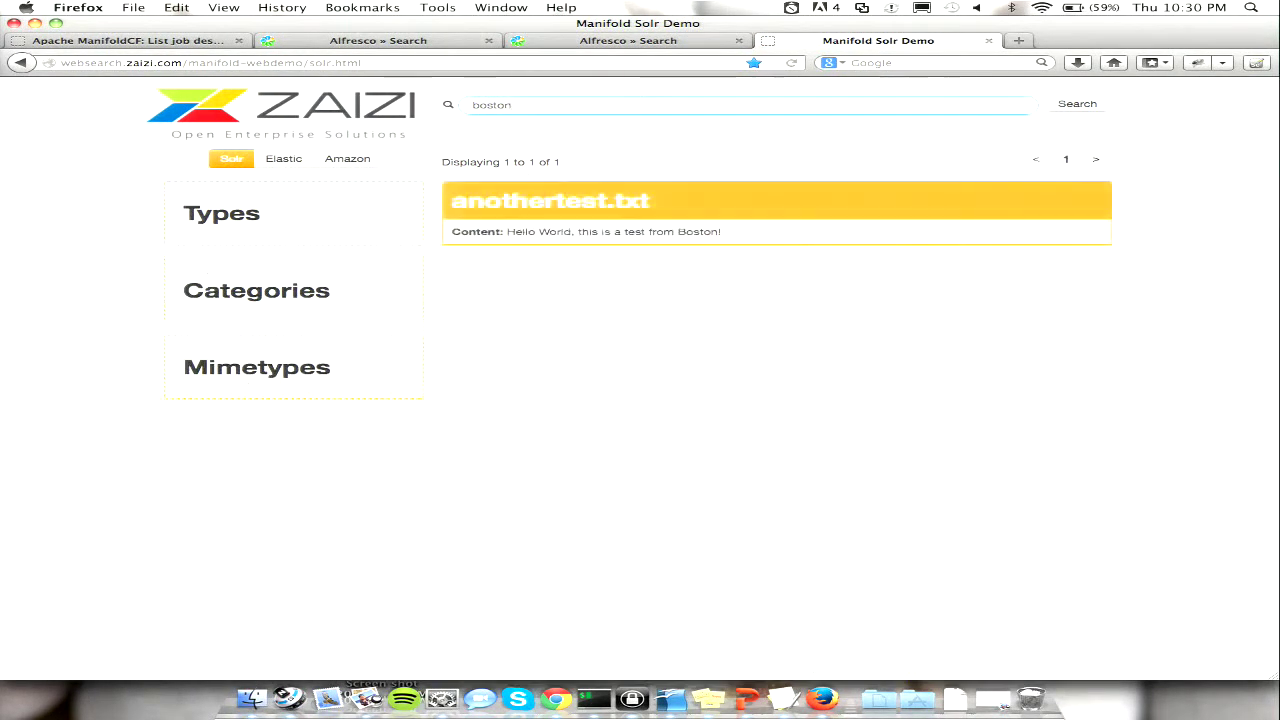
# - Open the Manifold txt folder and check the contents of anothertest.txt
pyautogui.click(252, 698)
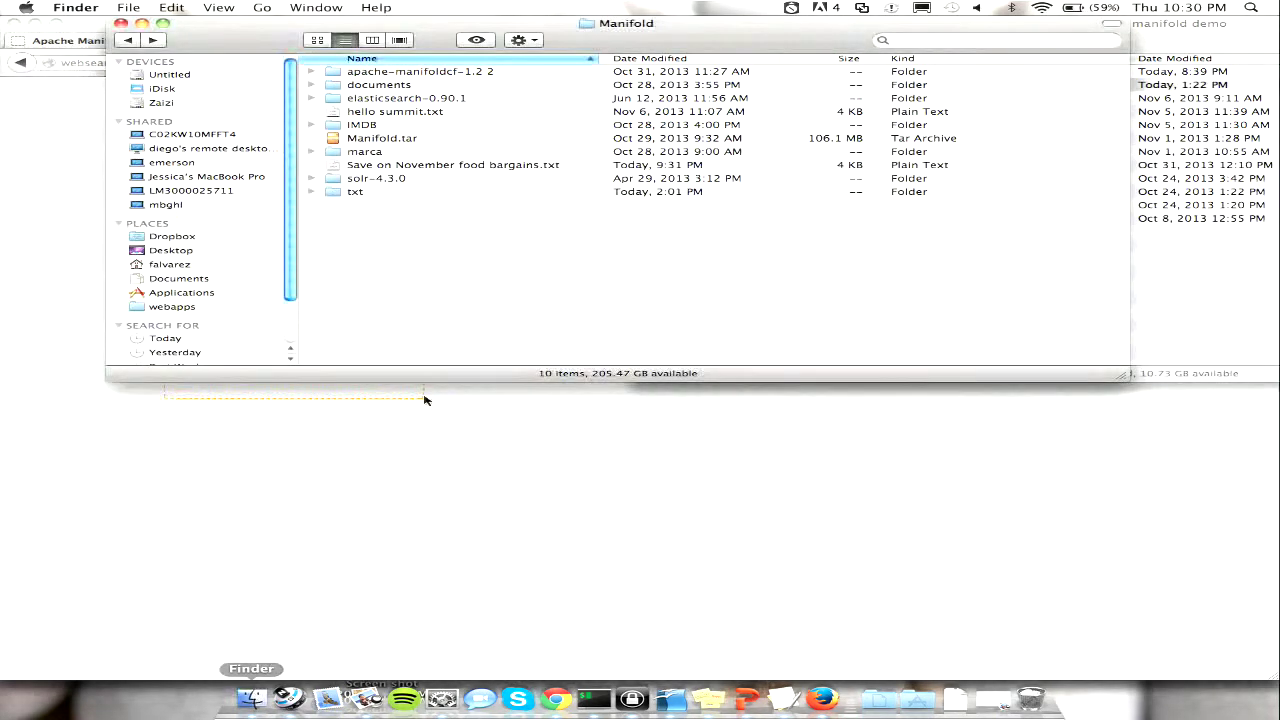
pyautogui.doubleClick(381, 196)
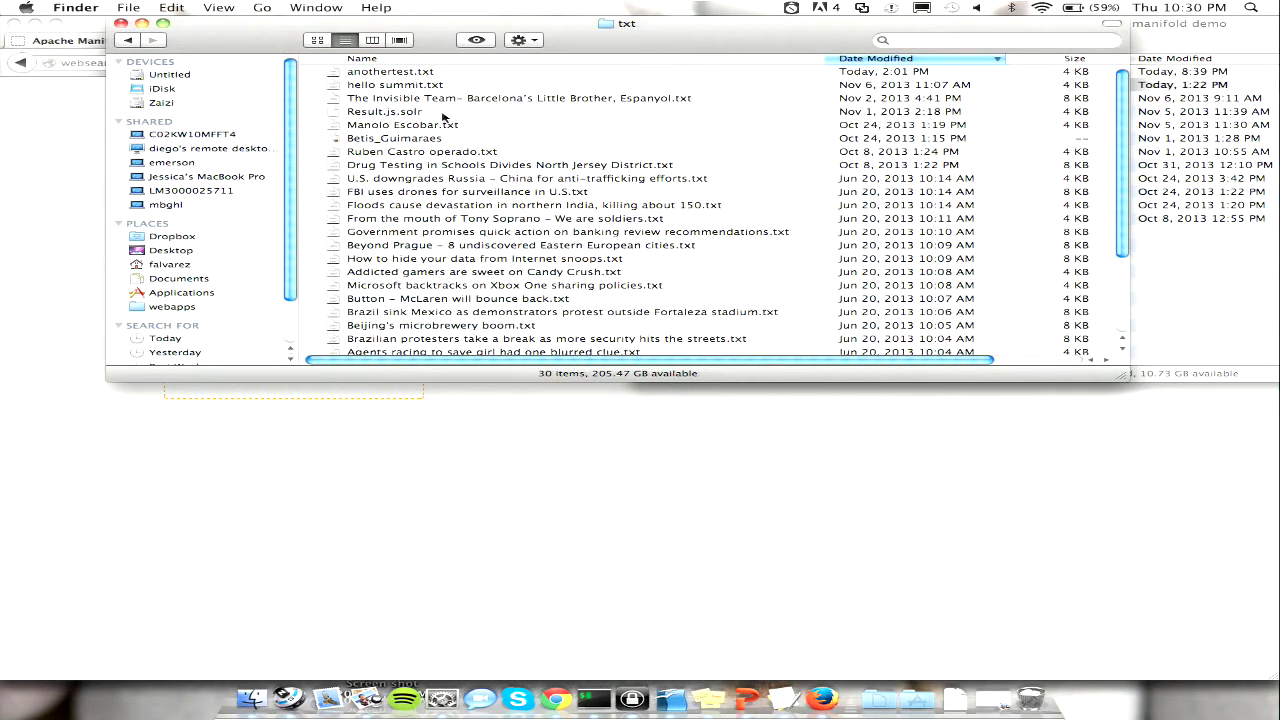
pyautogui.doubleClick(390, 72)
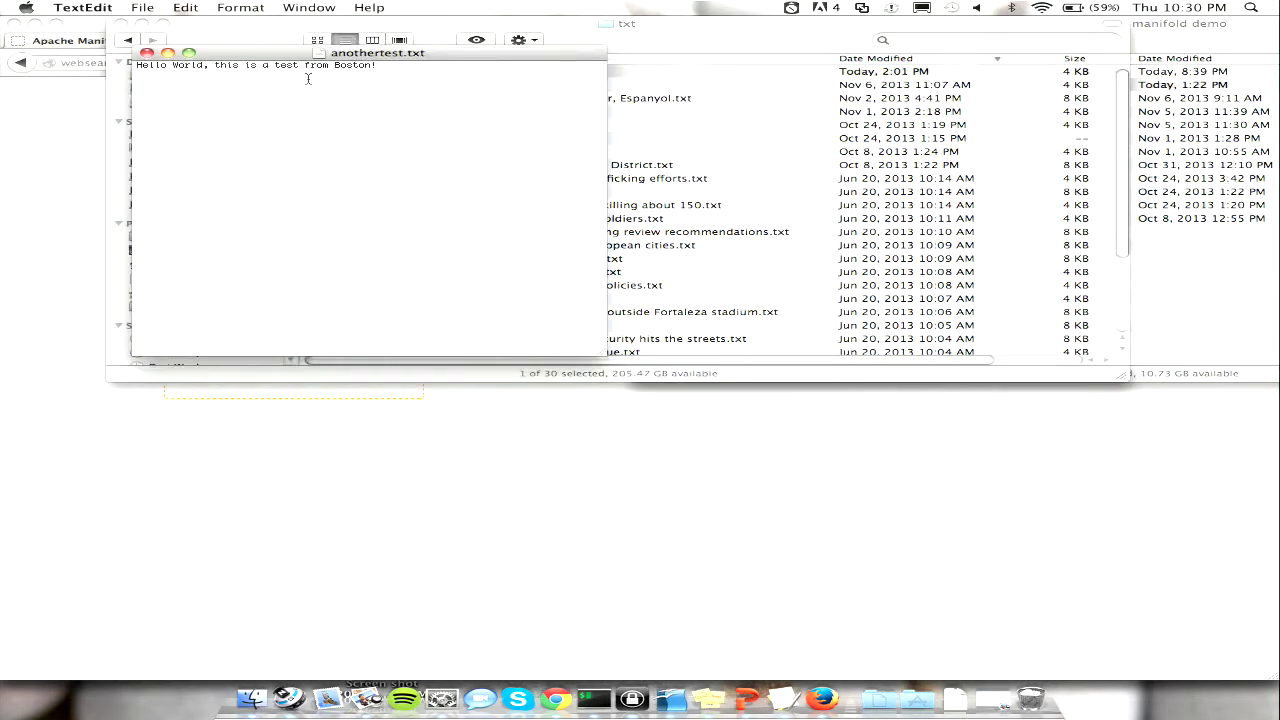
pyautogui.click(147, 53)
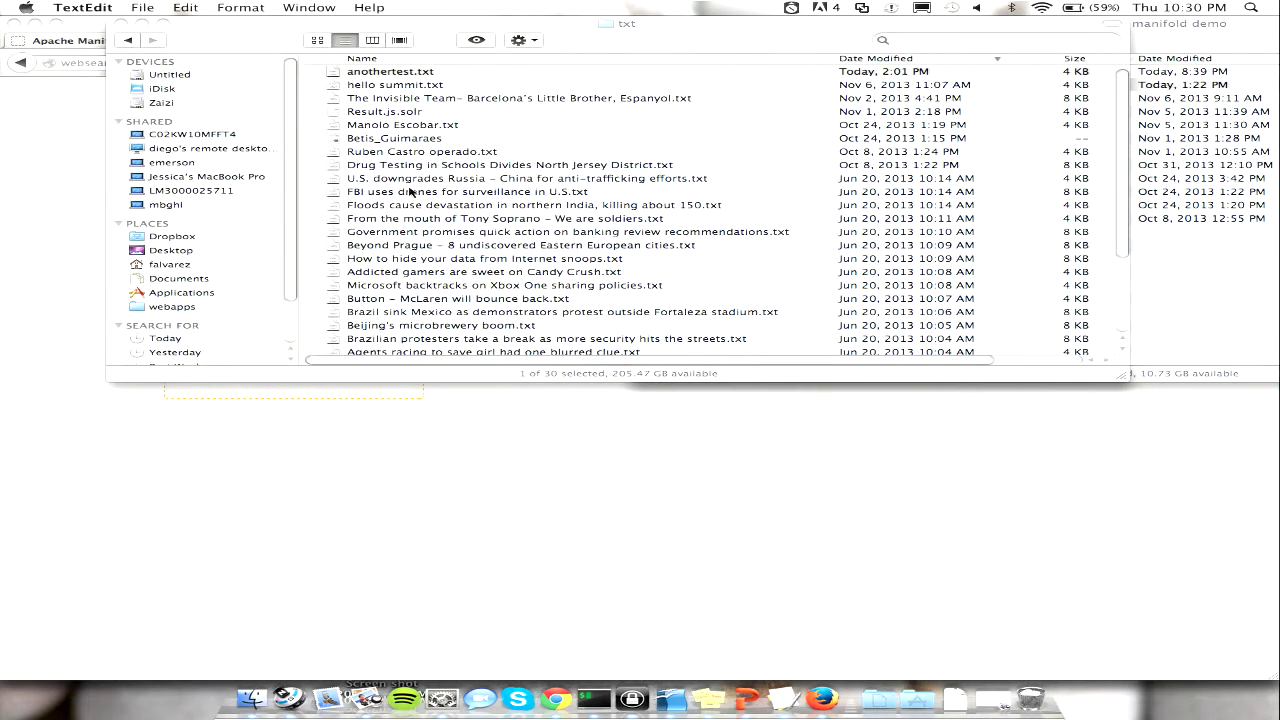
# - Move Save on November food bargains.txt into the txt folder and return to Firefox
pyautogui.click(128, 41)
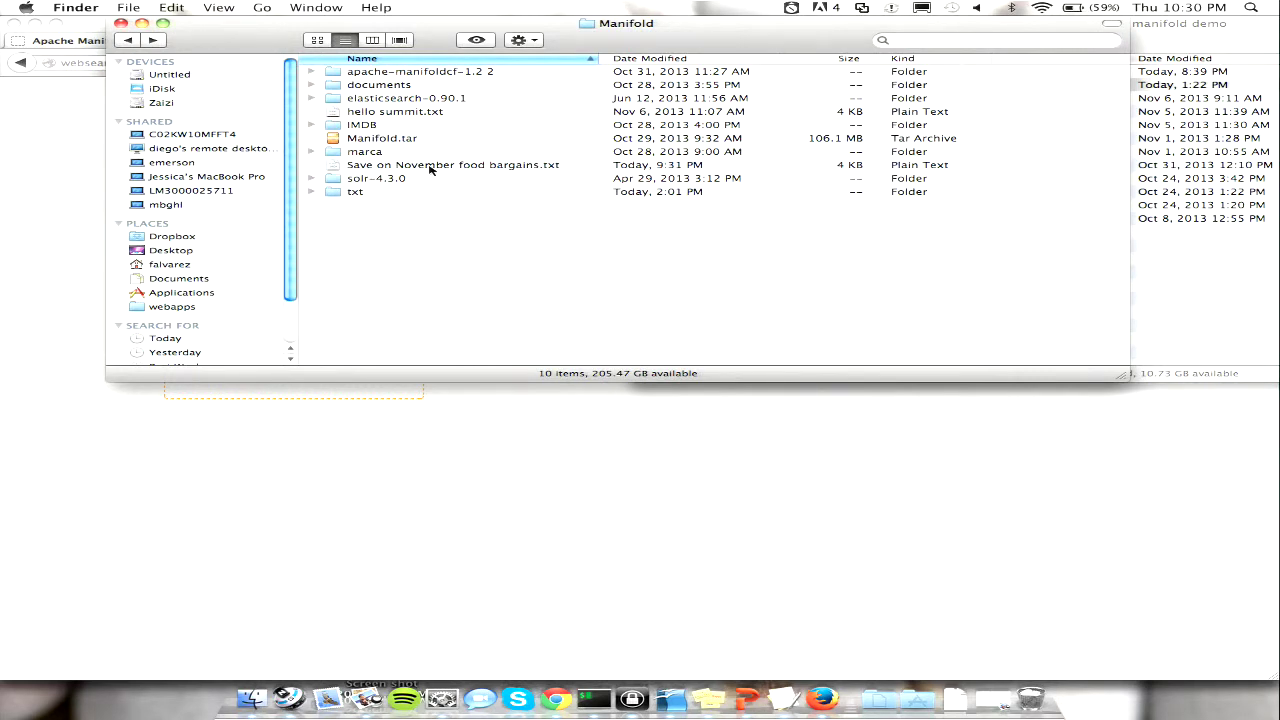
pyautogui.moveTo(369, 204); pyautogui.dragTo(351, 196)
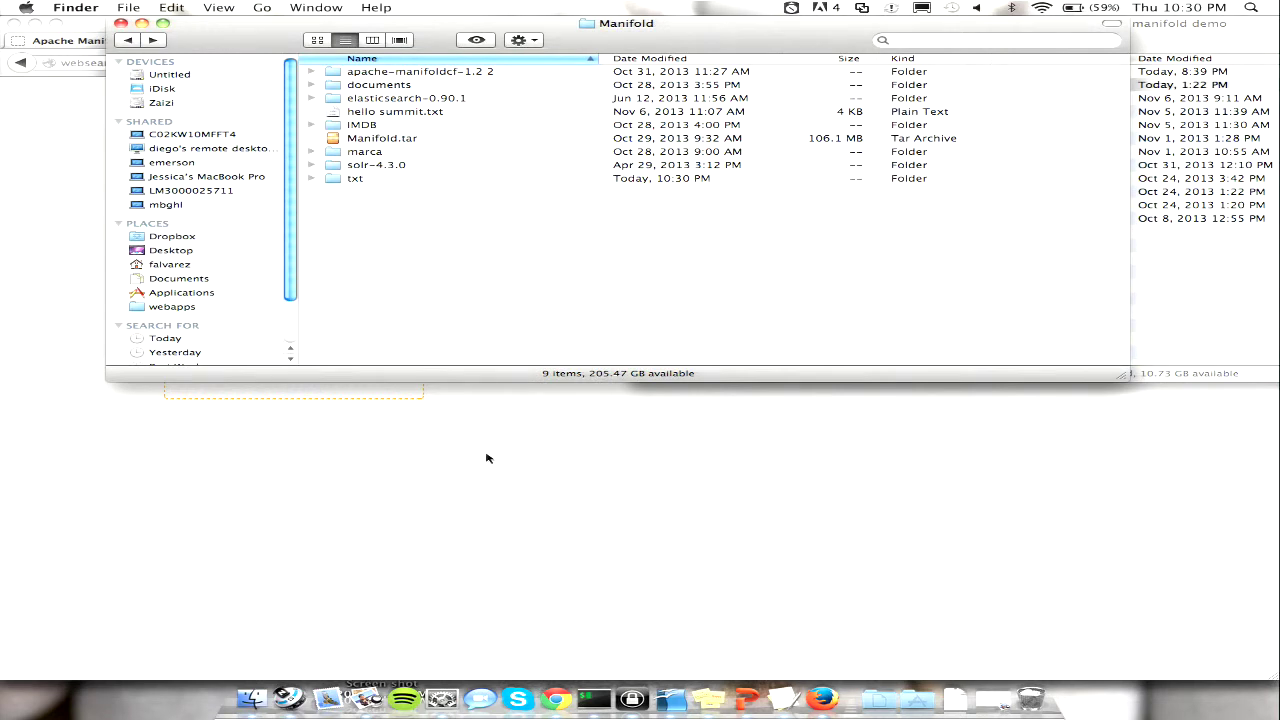
pyautogui.click(557, 476)
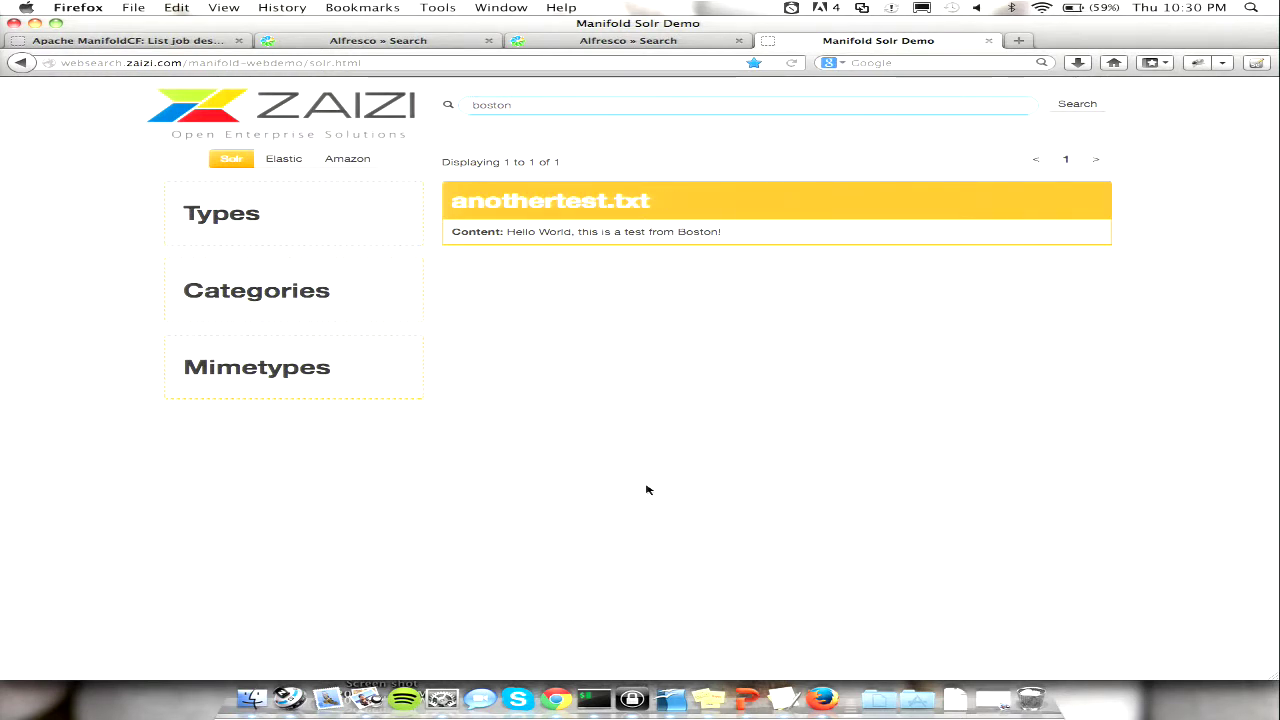
# - Restart the Filesystem Solr job and refresh until it shows Done with 41 documents
pyautogui.click(183, 45)
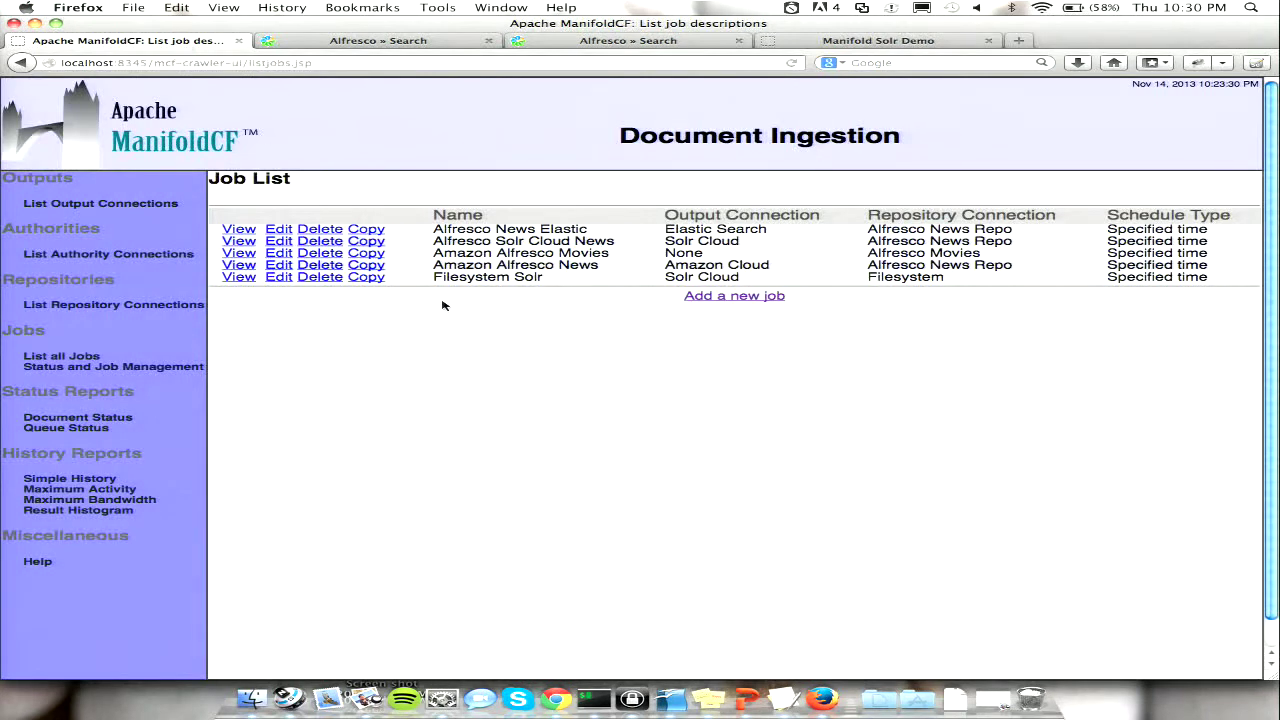
pyautogui.click(88, 367)
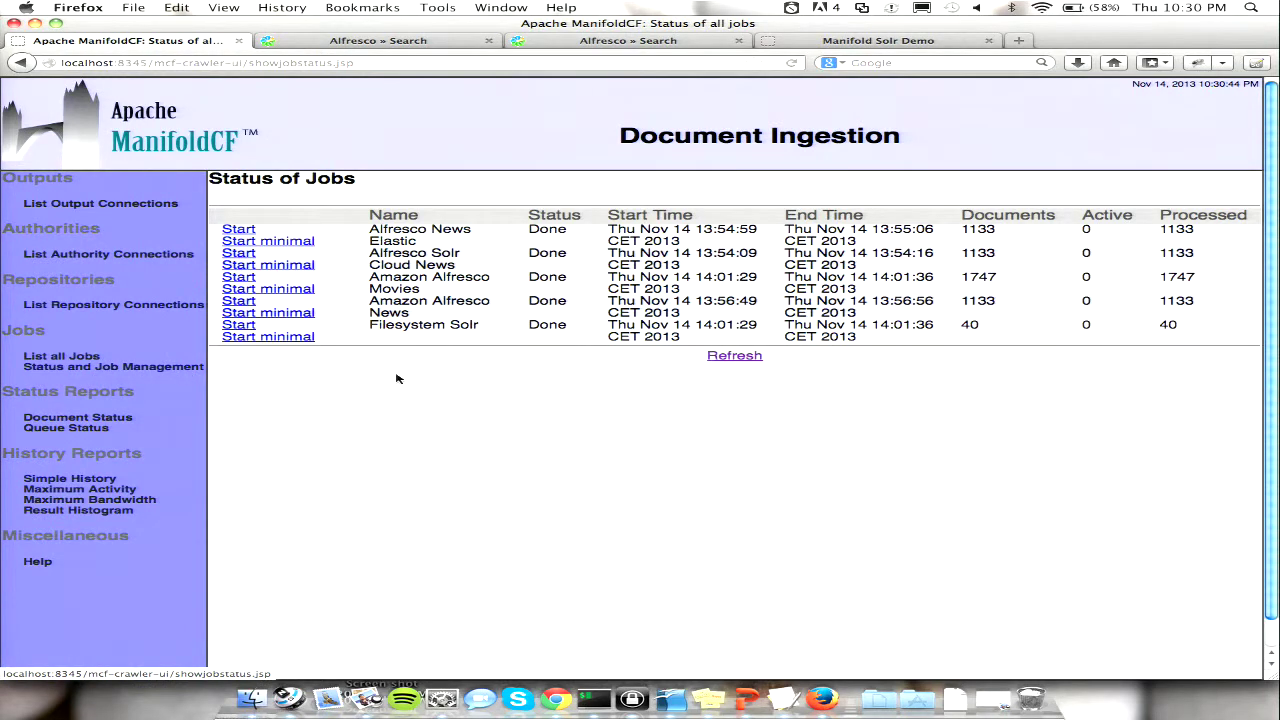
pyautogui.click(283, 338)
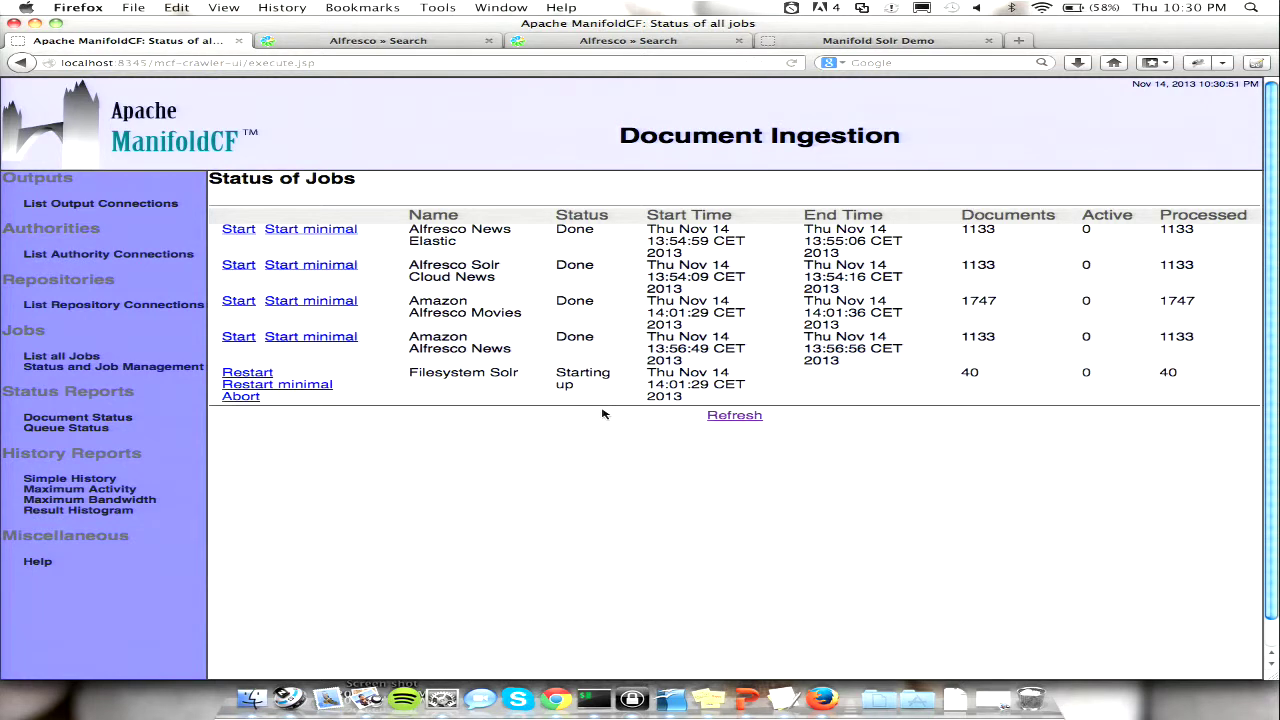
pyautogui.click(742, 417)
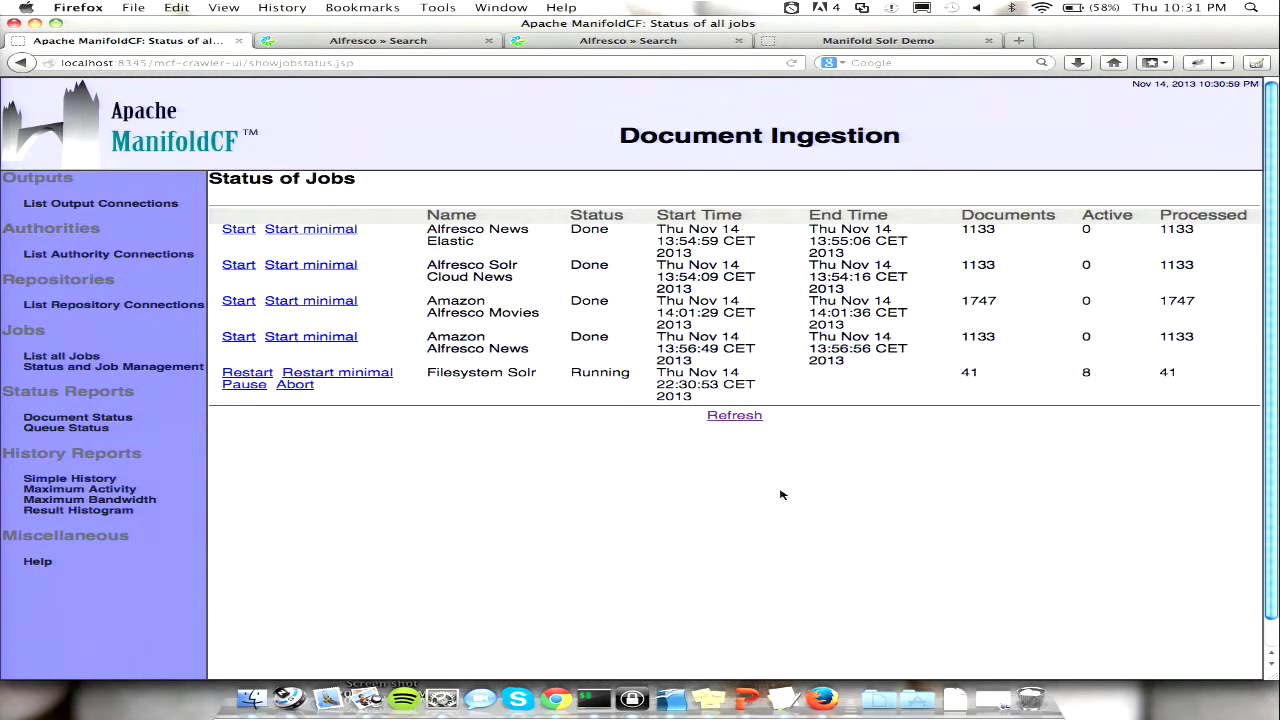
pyautogui.click(728, 420)
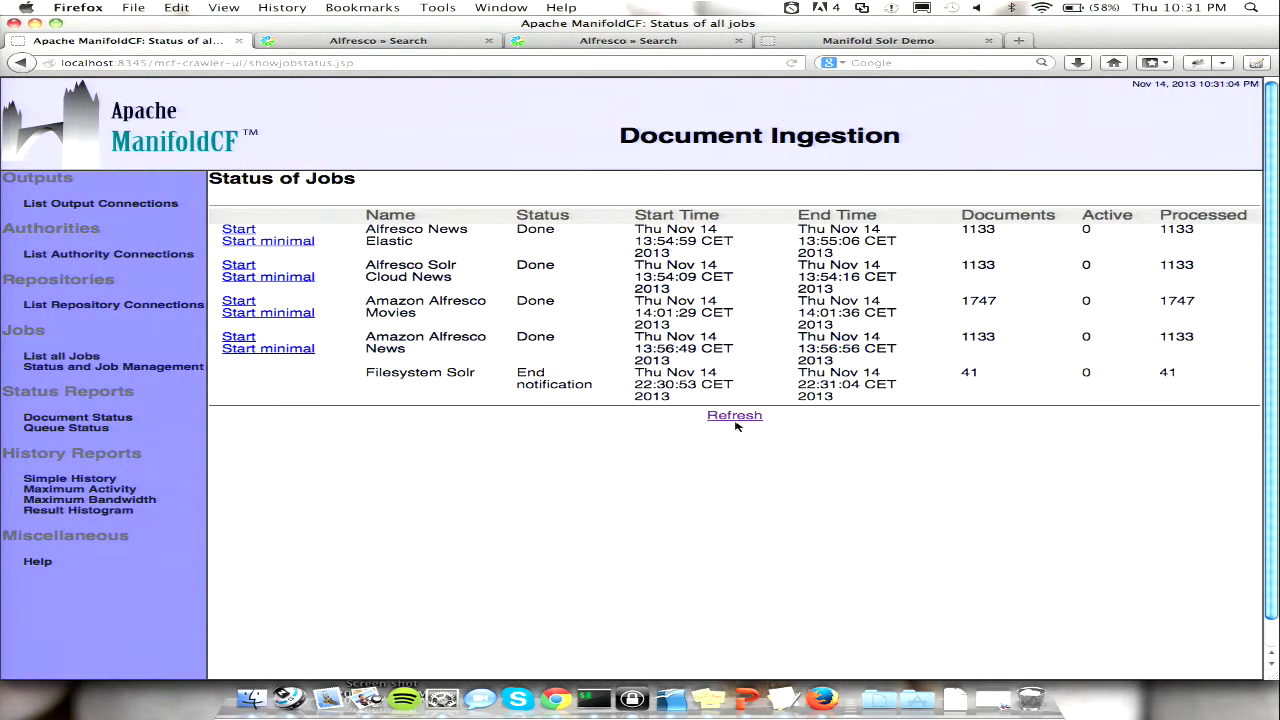
pyautogui.click(736, 421)
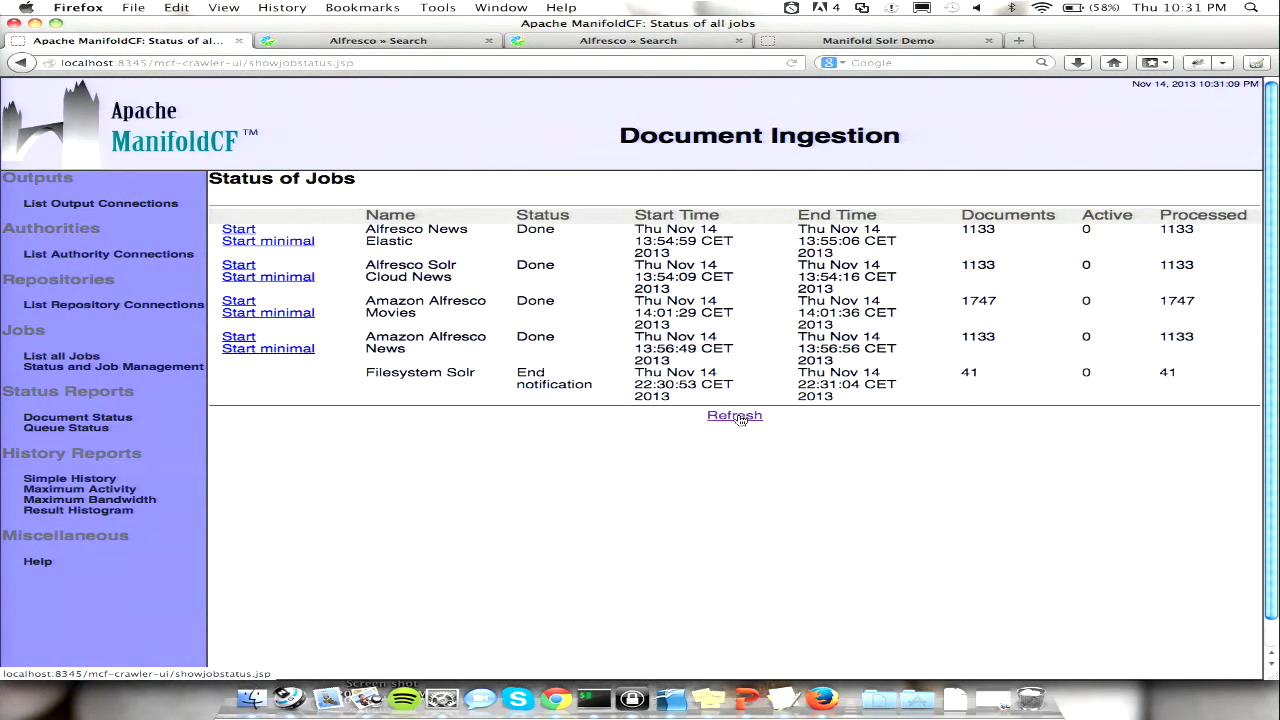
pyautogui.click(735, 416)
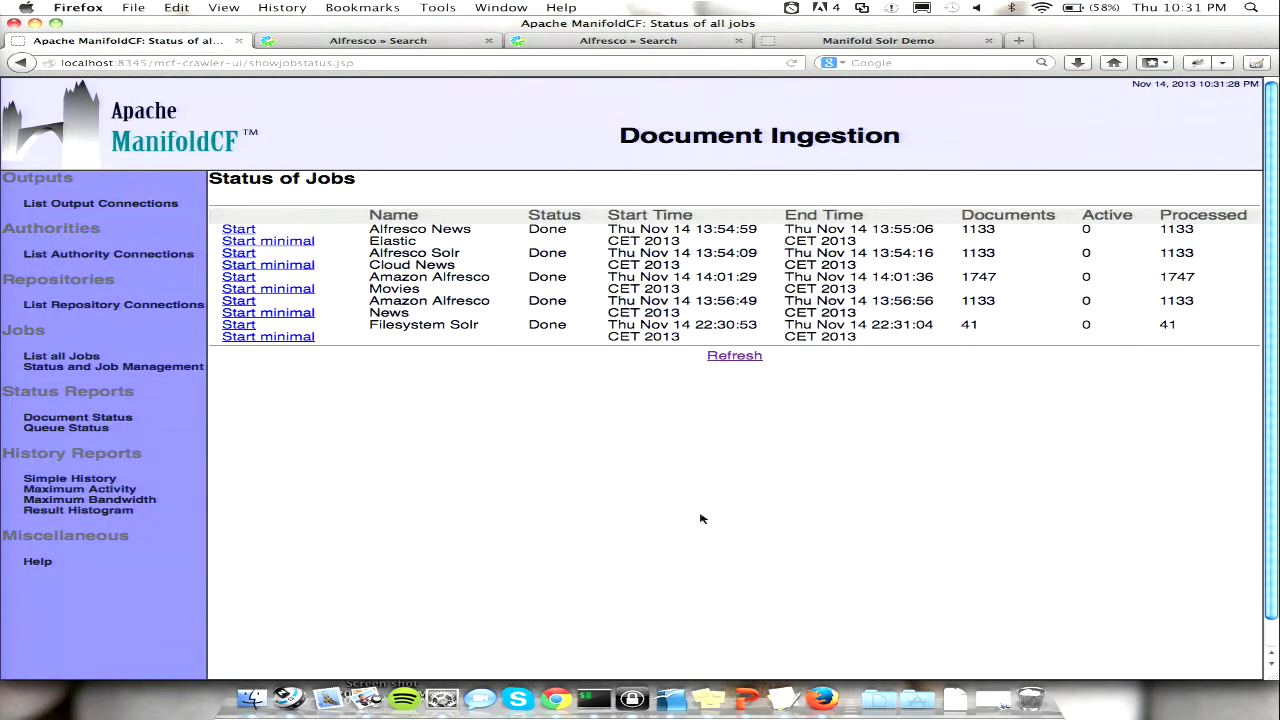
pyautogui.click(905, 42)
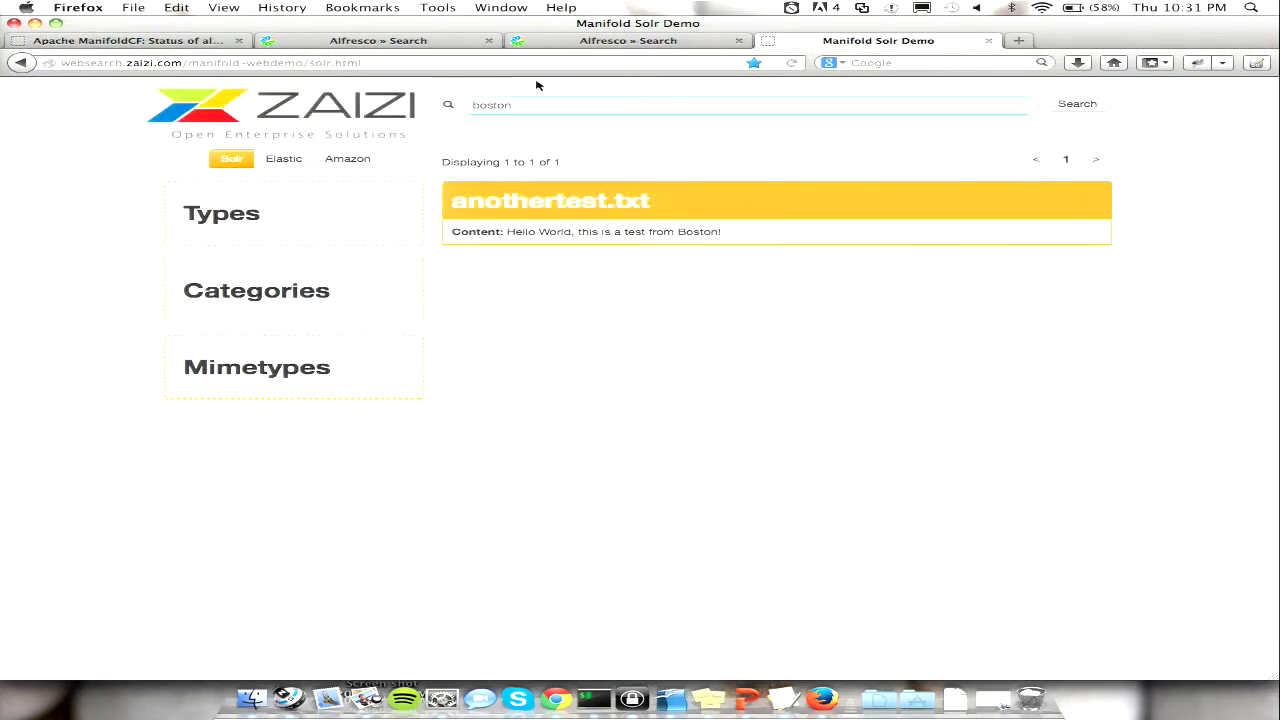
# - Rerun the 'boston' search so Solr returns two files, then switch to the Elastic results
pyautogui.press('Return')
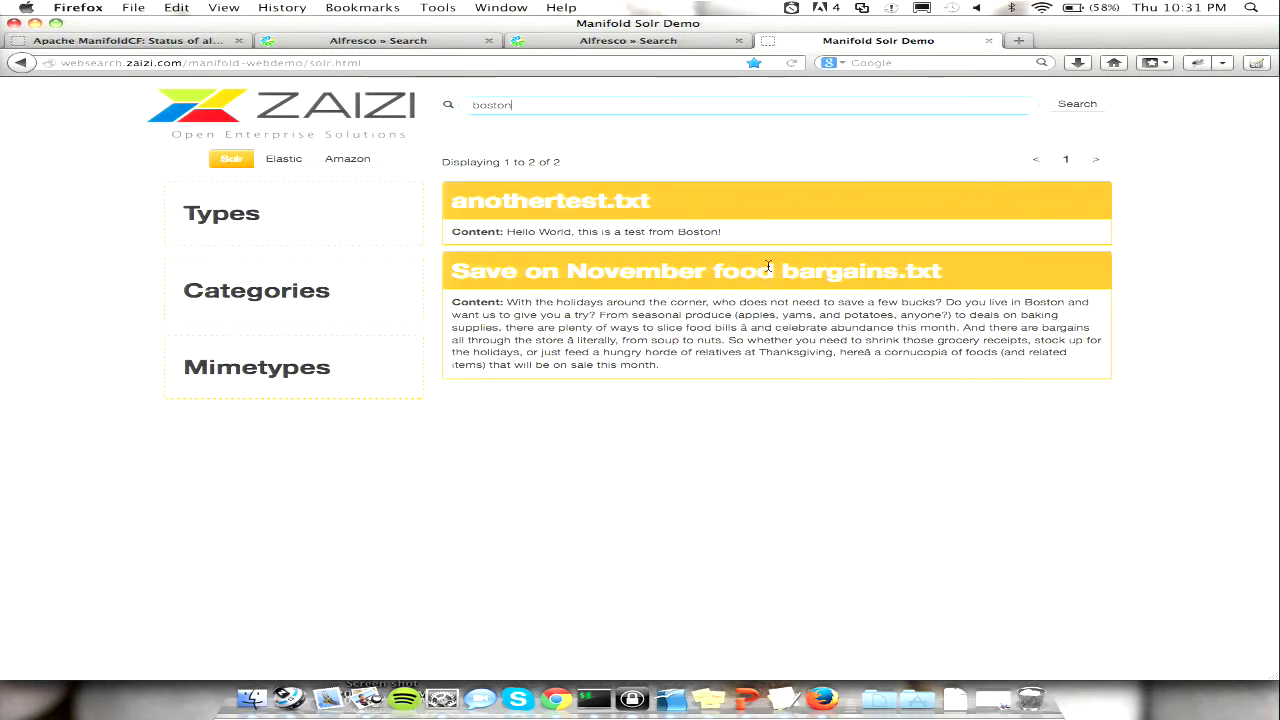
pyautogui.click(284, 159)
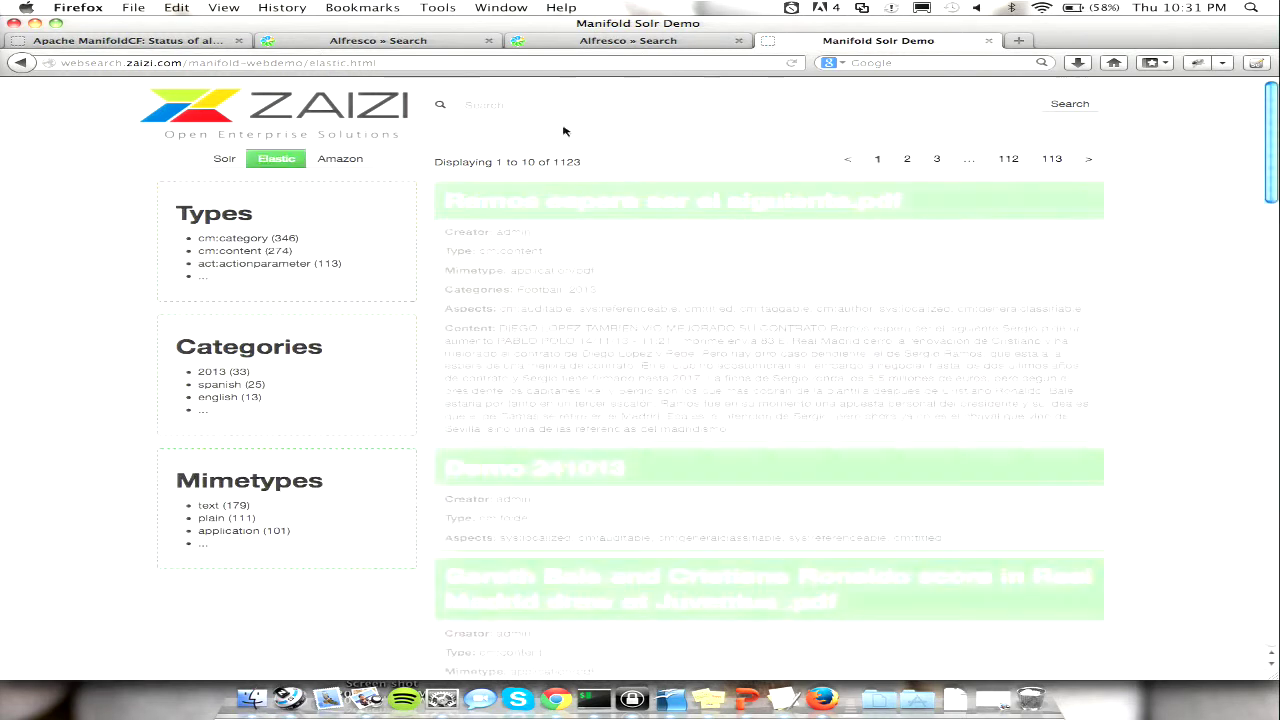